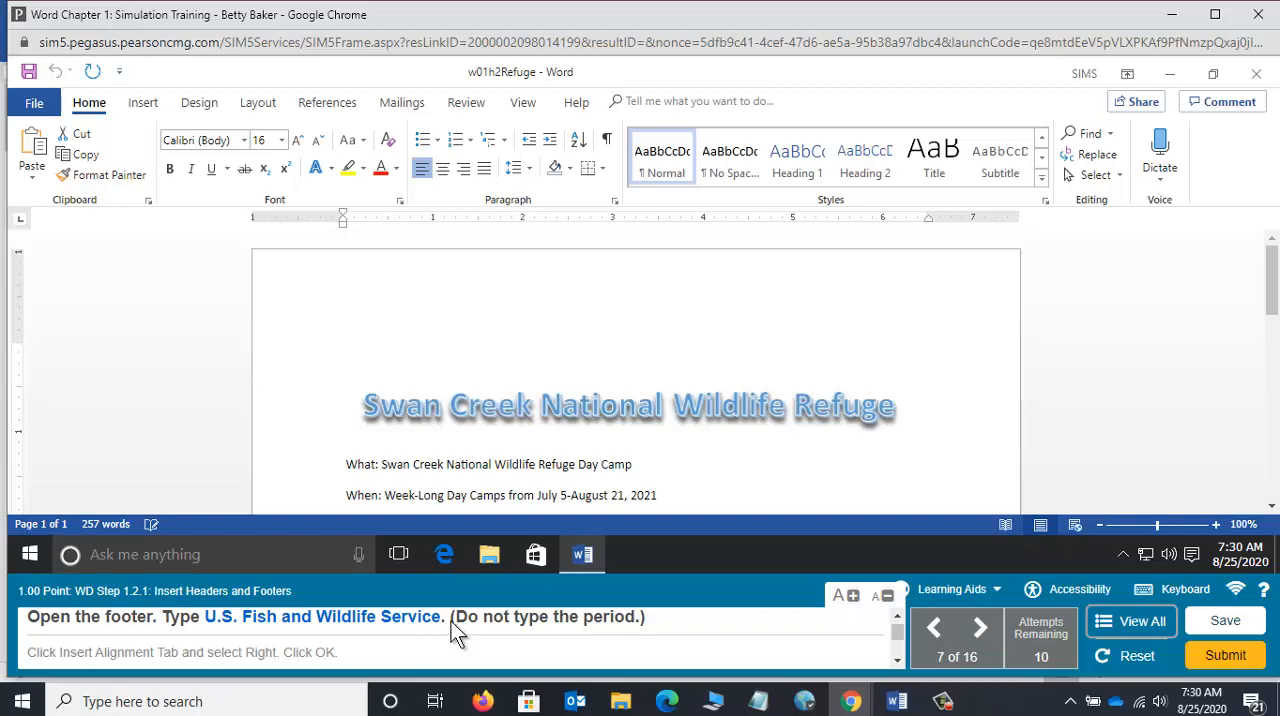
Step: Turn on practice mode for the headers and footers task and open the document's footer for editing
click(975, 596)
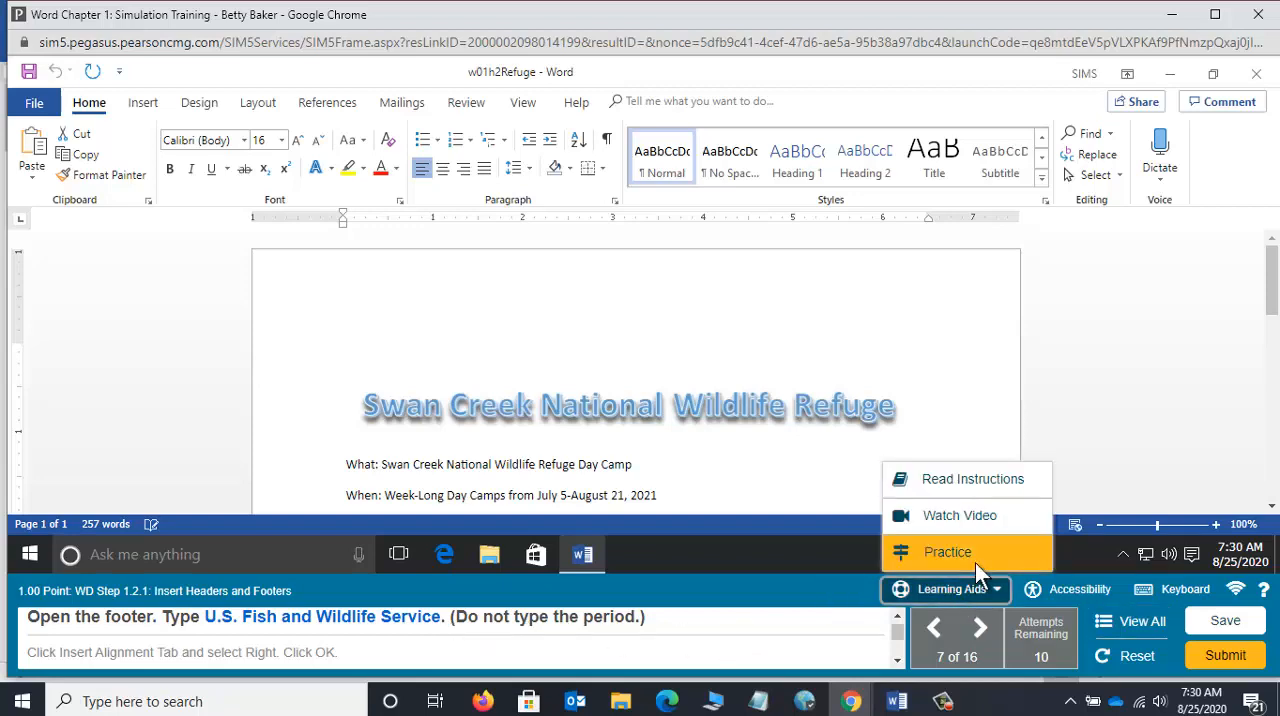
click(975, 563)
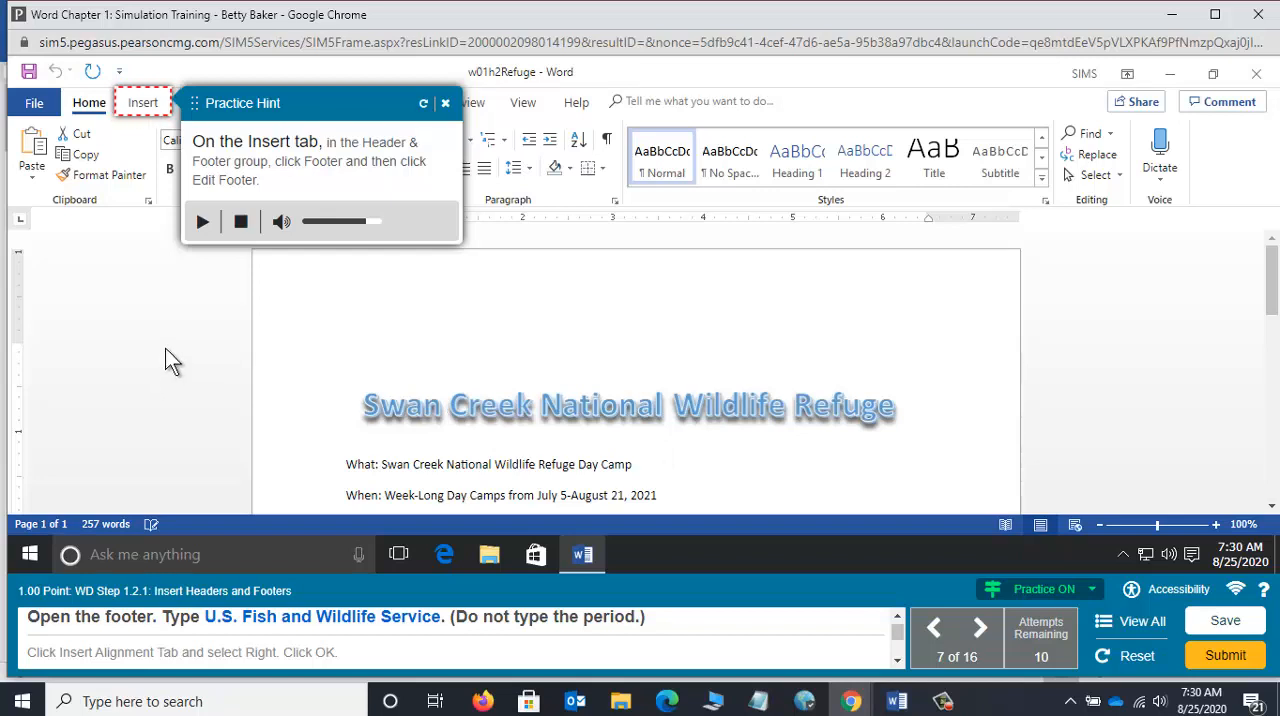
click(138, 105)
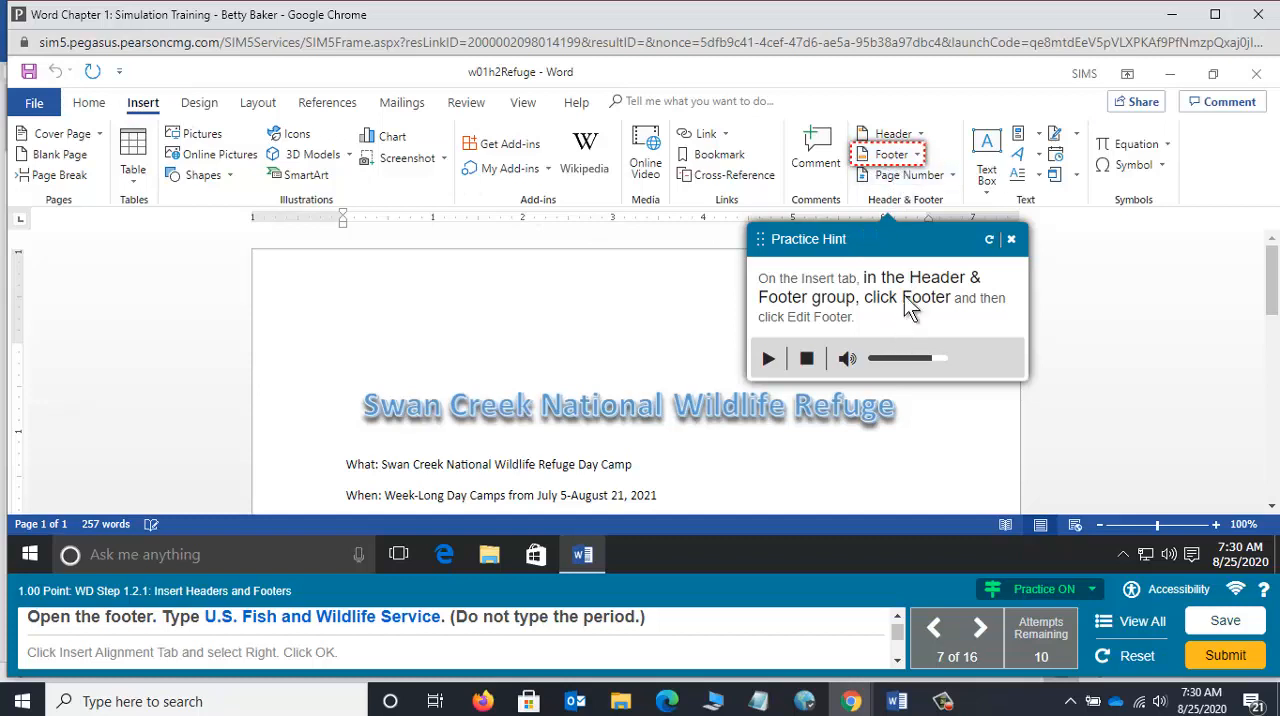
click(901, 159)
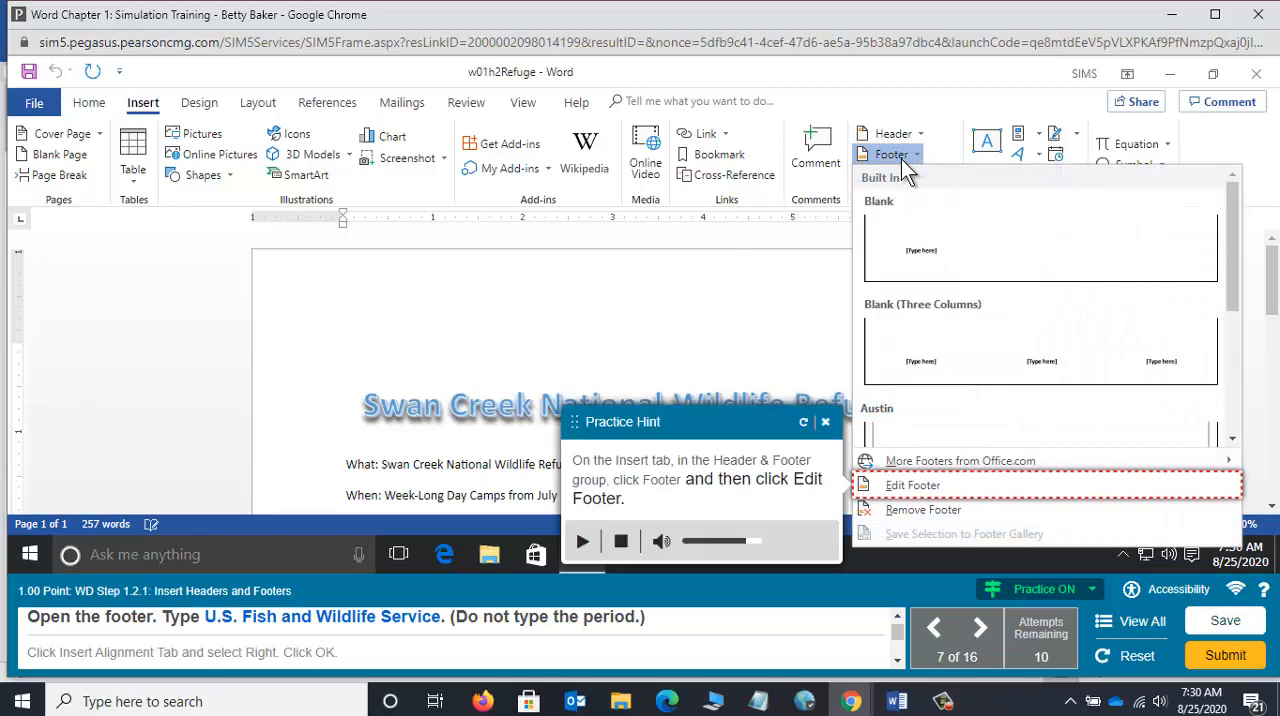
click(895, 486)
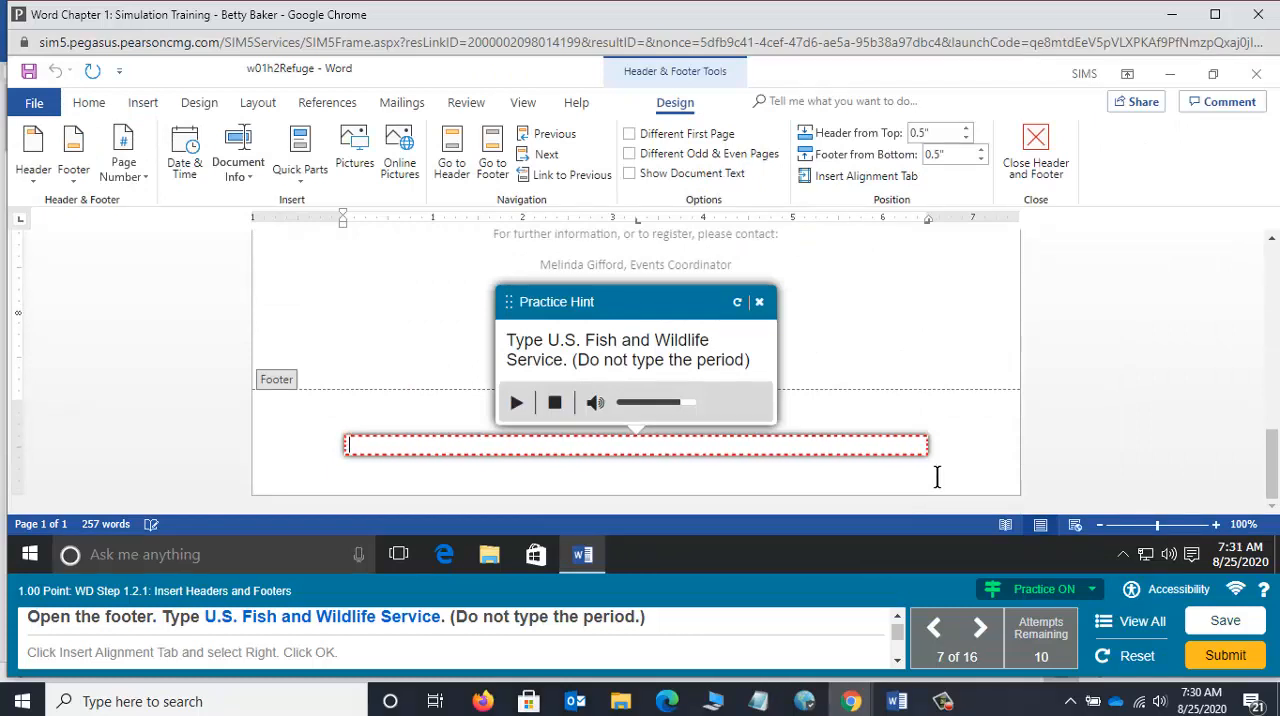
Step: Enter "U.S. Fish and Wildlife Service" in the footer without a closing period
text(U.)
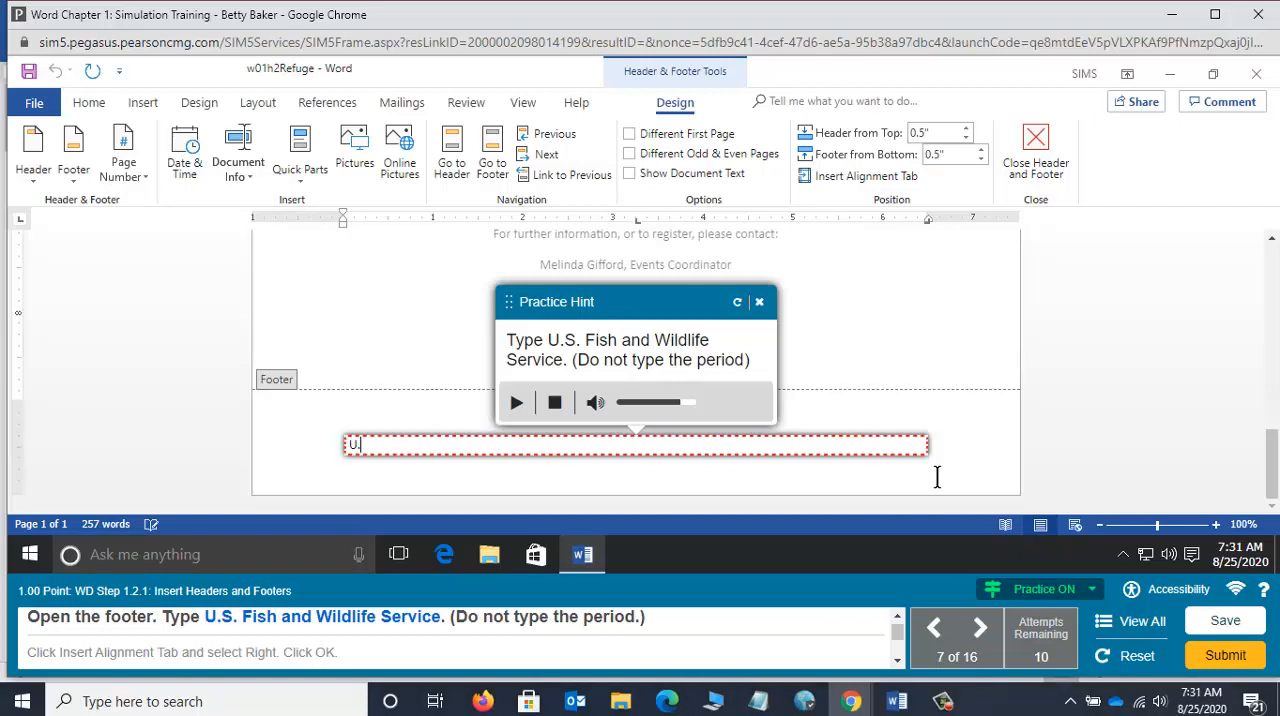
text(S.)
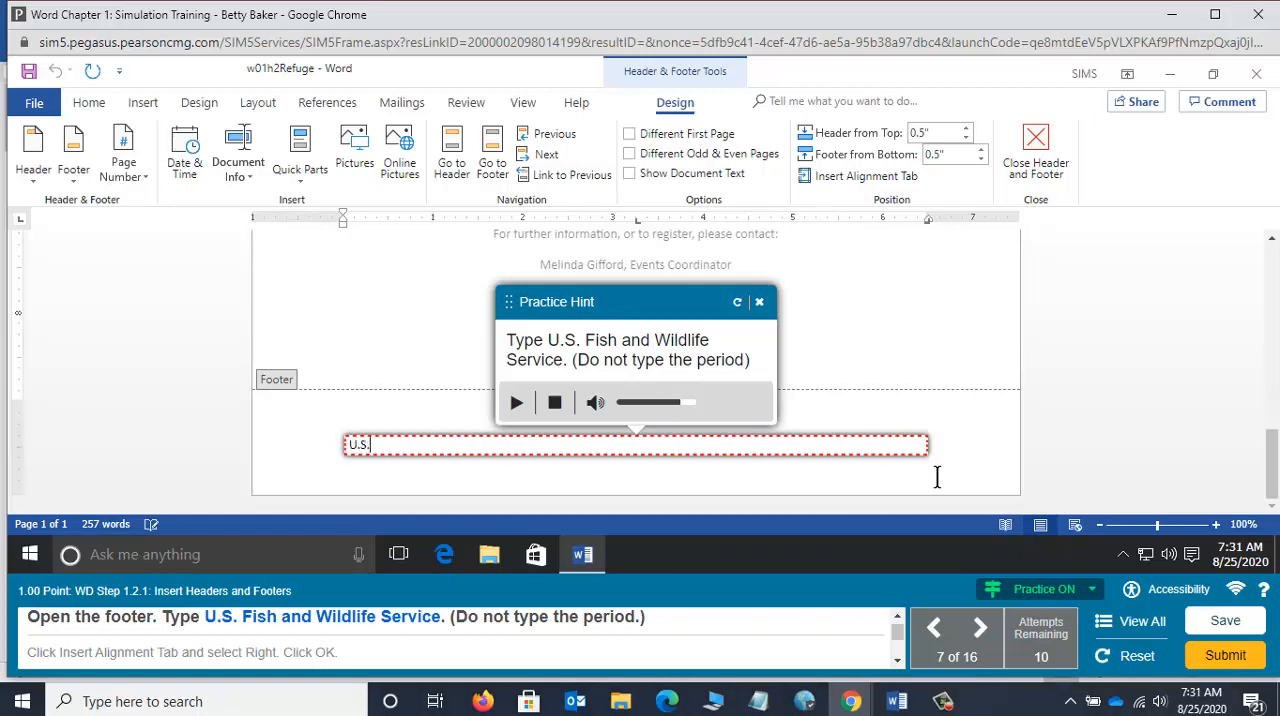
text( Fis)
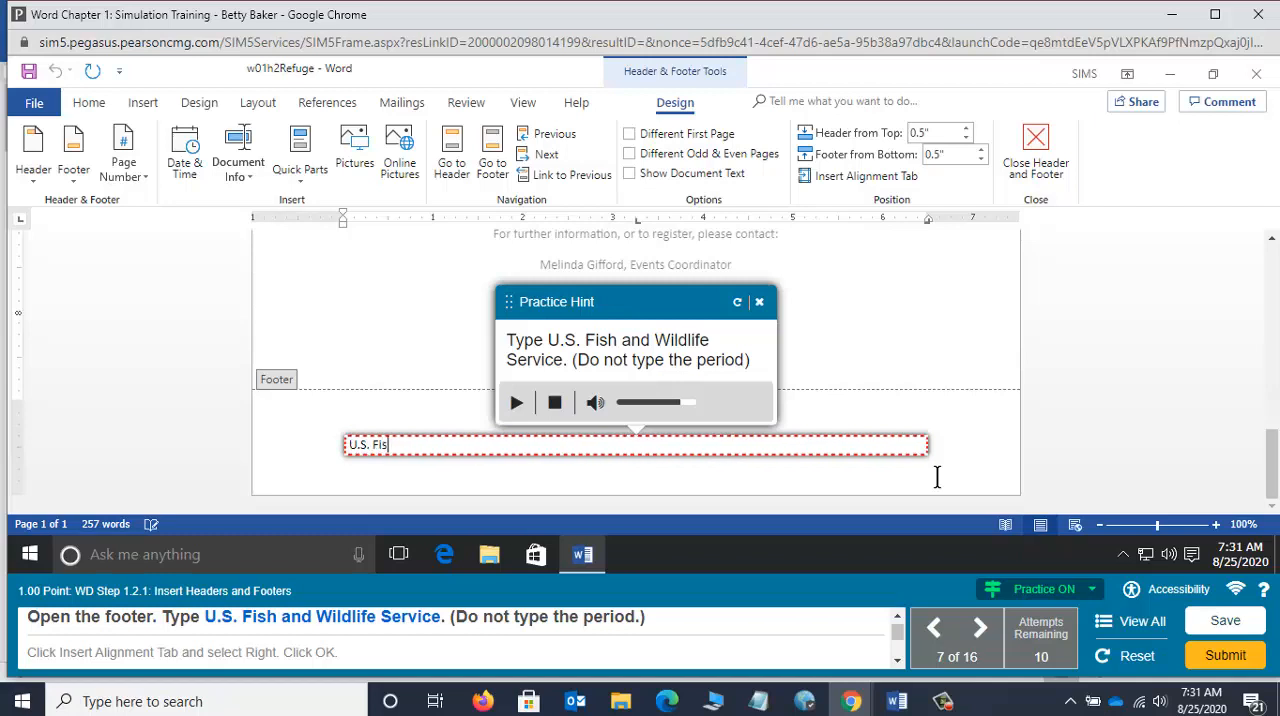
text(h and )
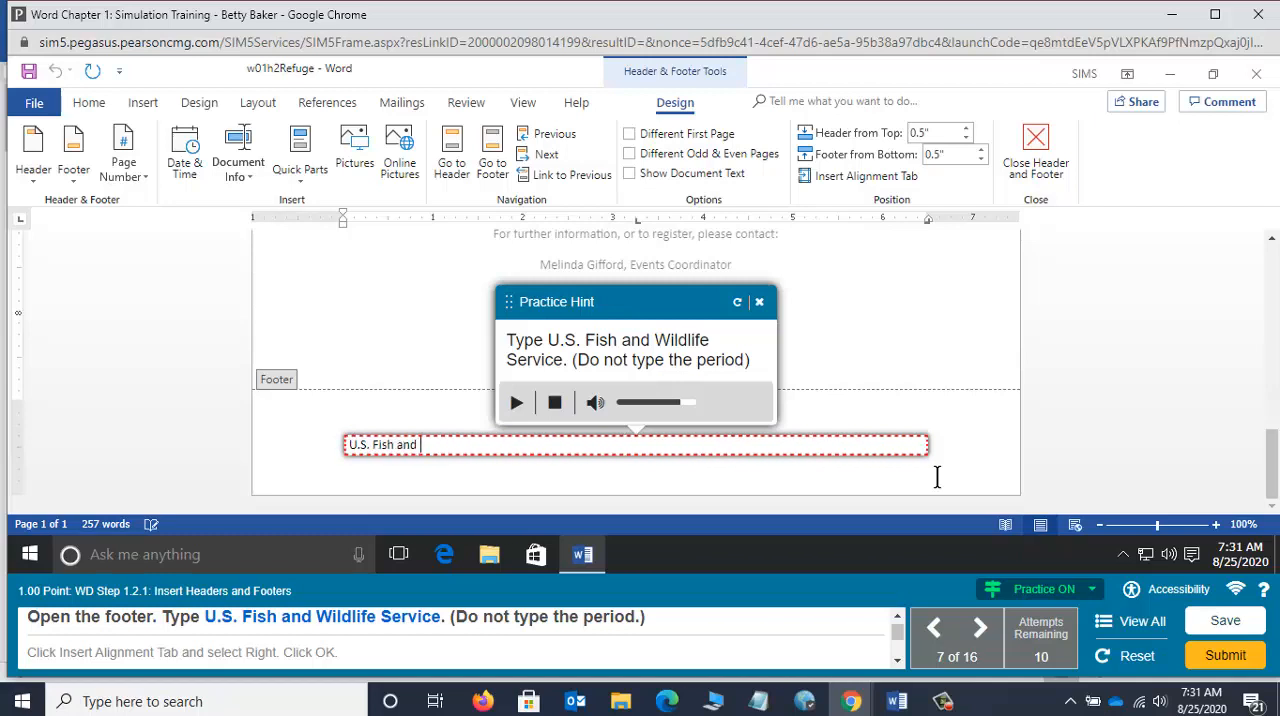
text(Wildlife Service)
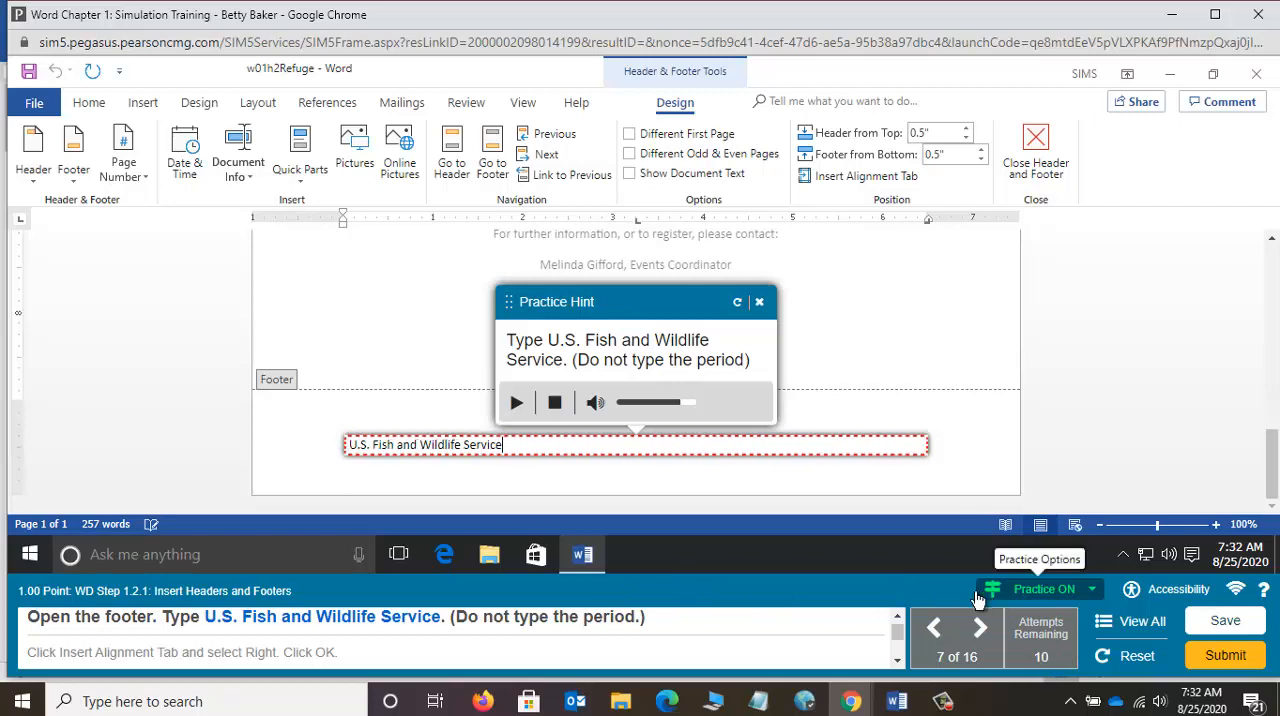
Step: Restart the practice for this task and open the footer for editing again
click(1092, 592)
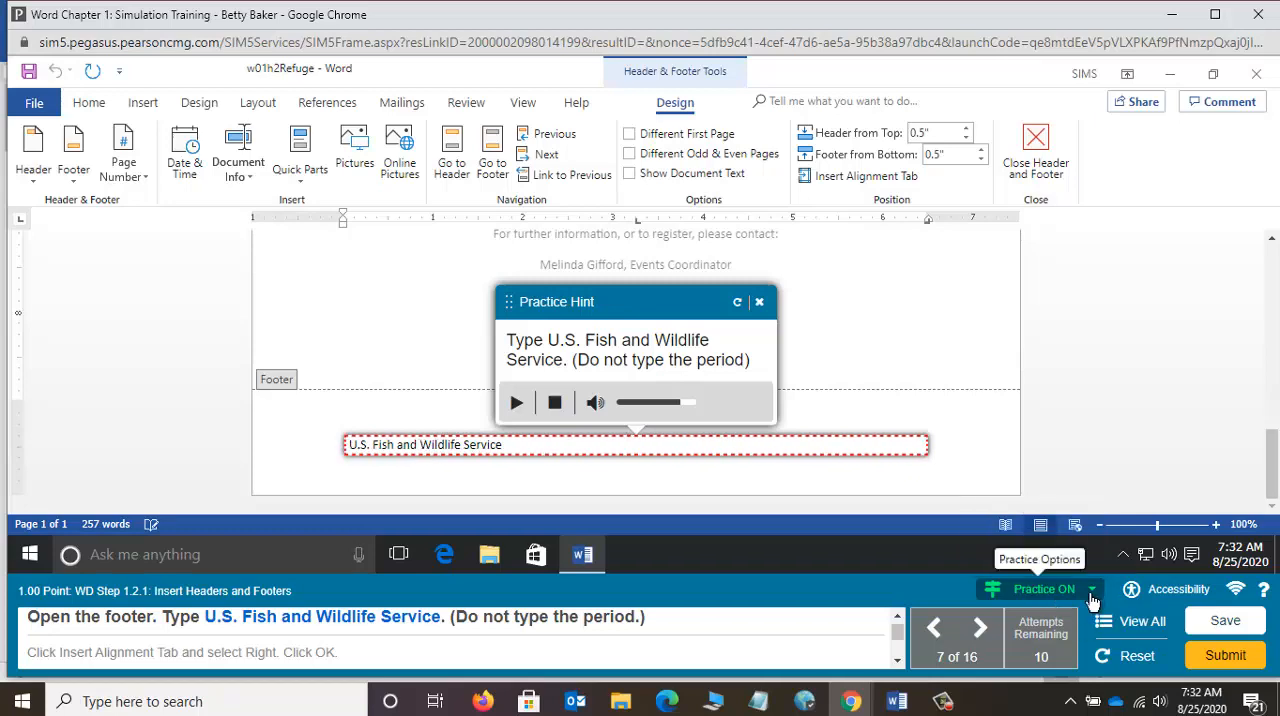
click(1058, 553)
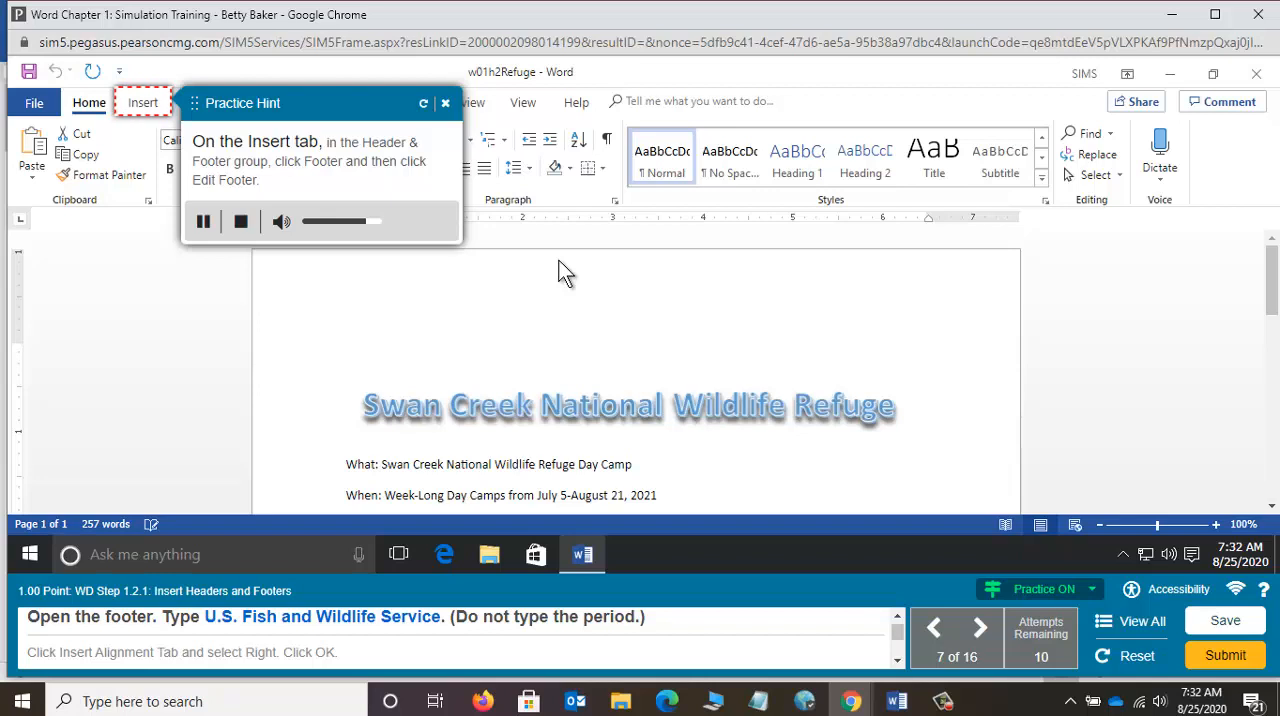
click(140, 104)
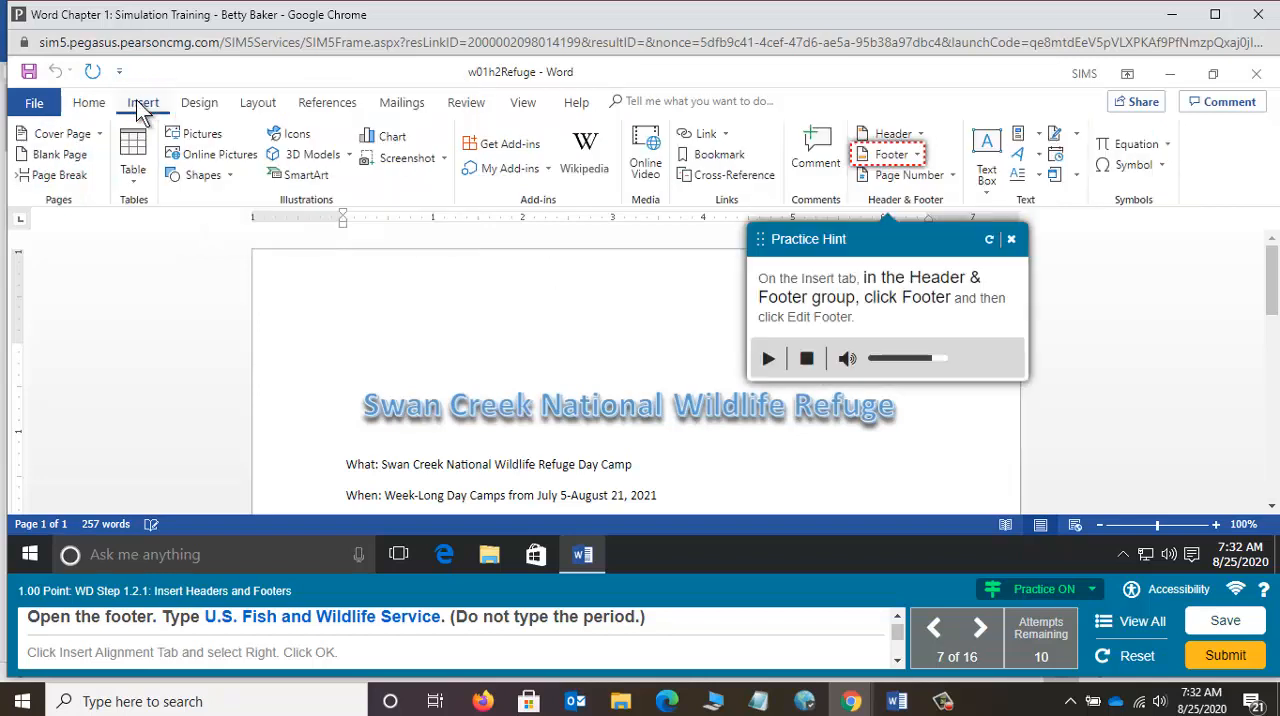
click(890, 156)
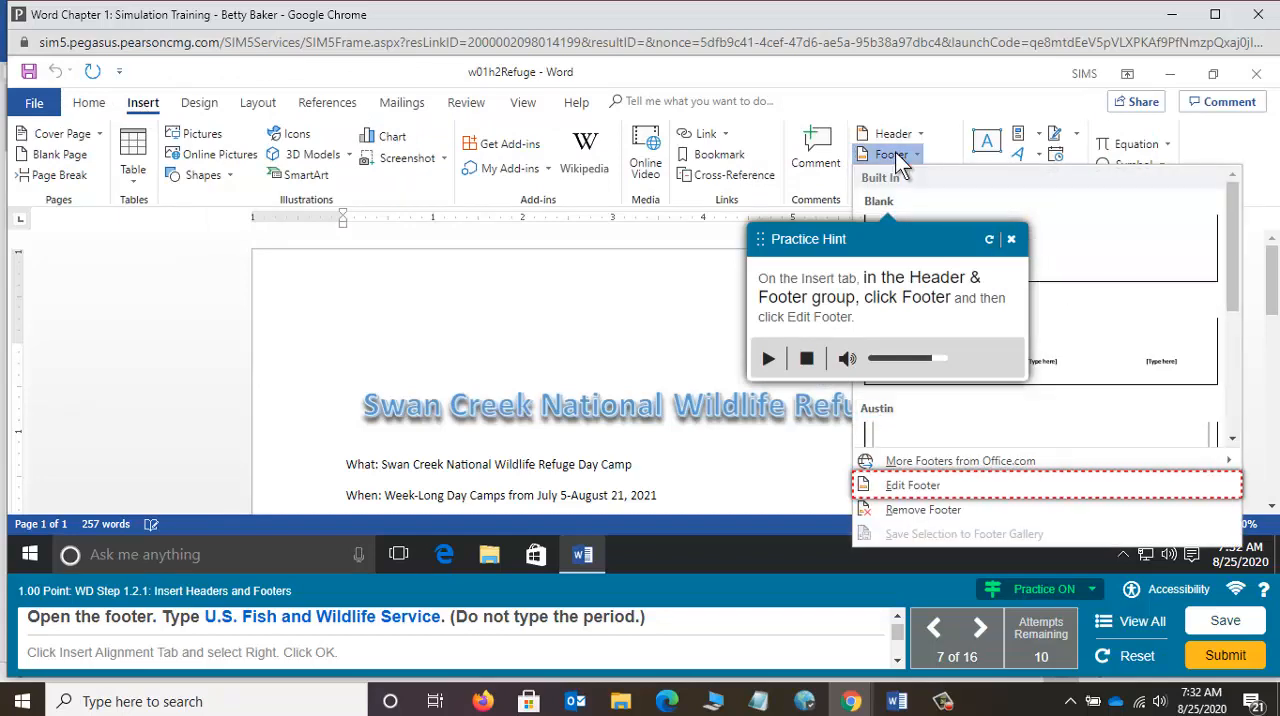
click(930, 485)
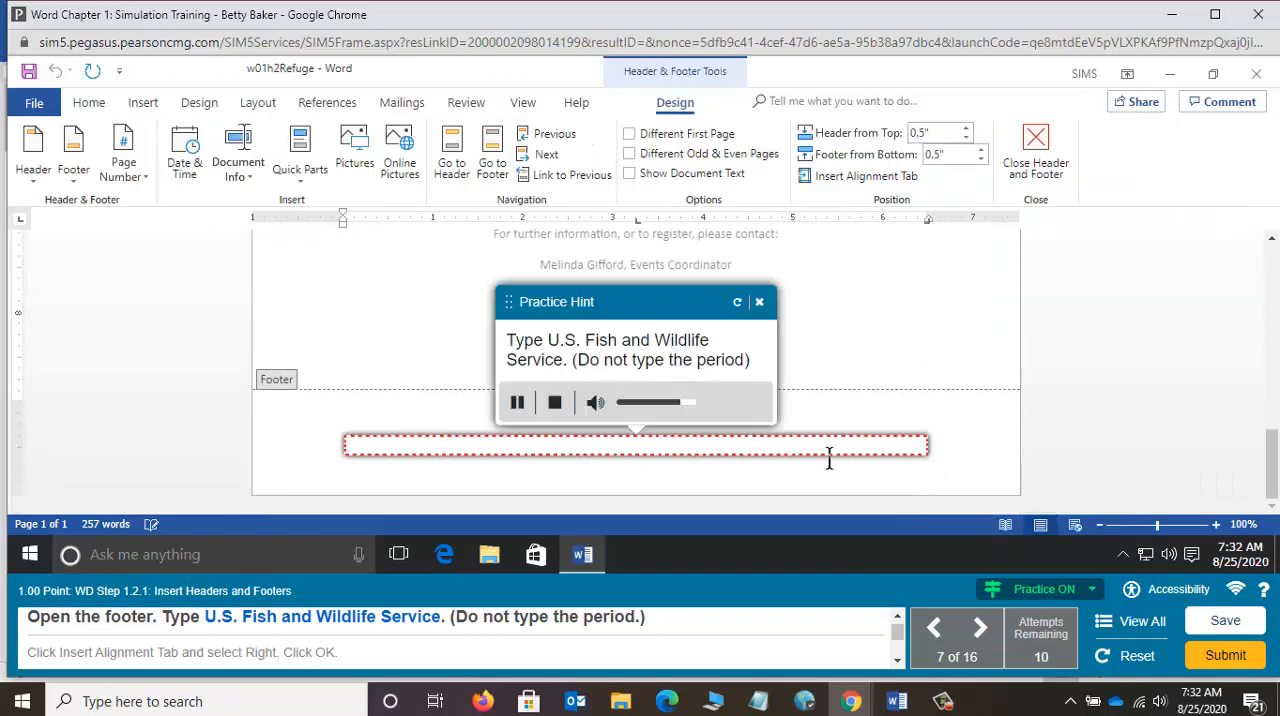
Step: Fill the empty practice footer with "U.S. Fish and Wildlife Service", correcting the lowercase s to a capital S
text(U.s)
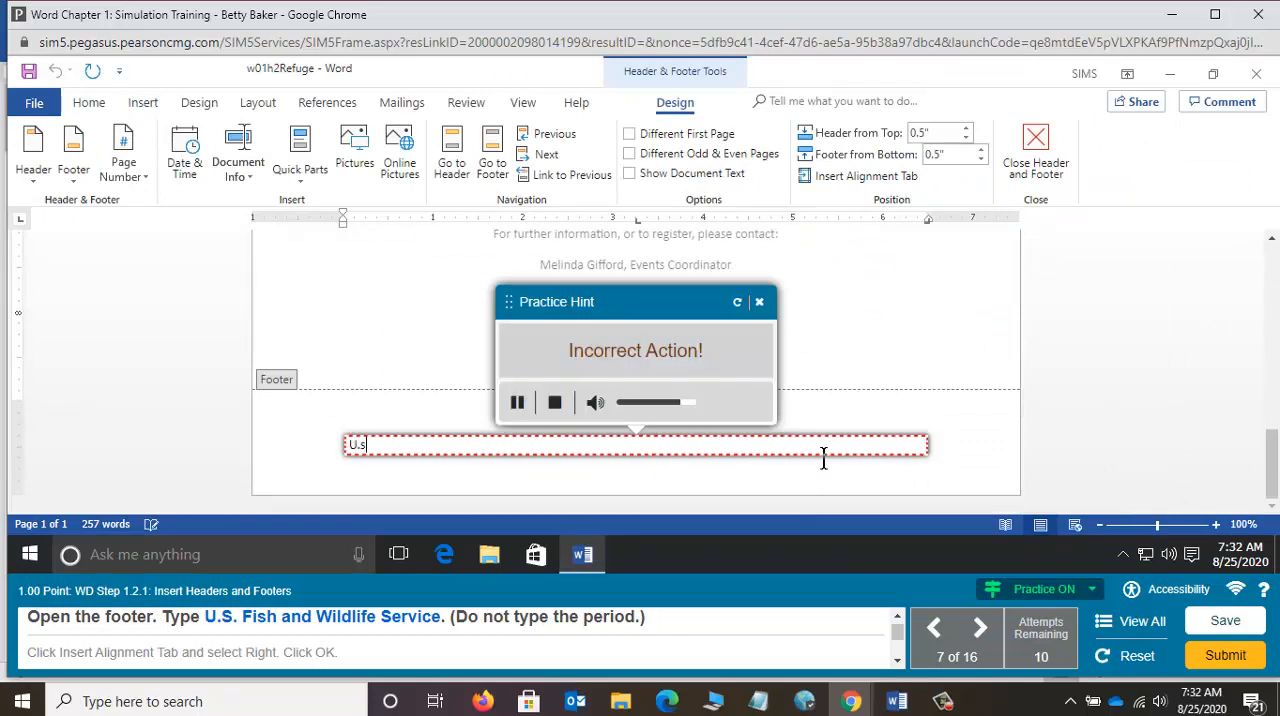
key(BackSpace)
text(S. Fi)
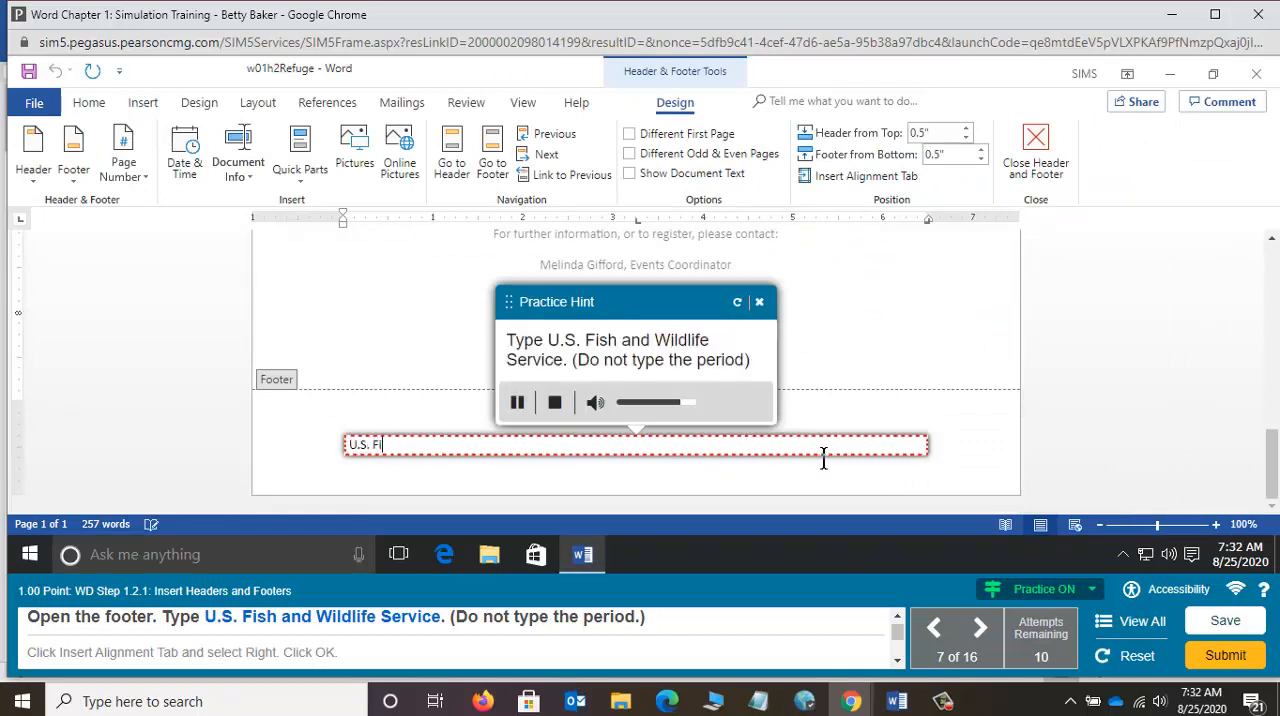
text(sh and Wild)
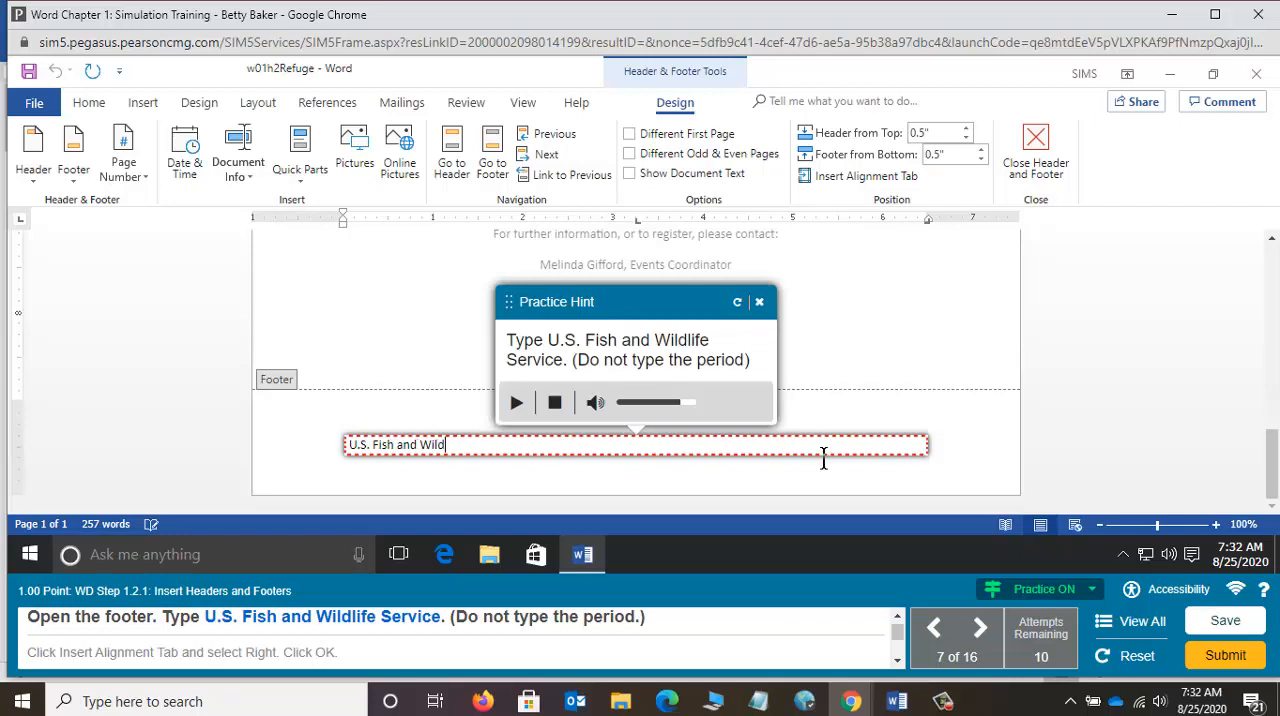
text(life Servic)
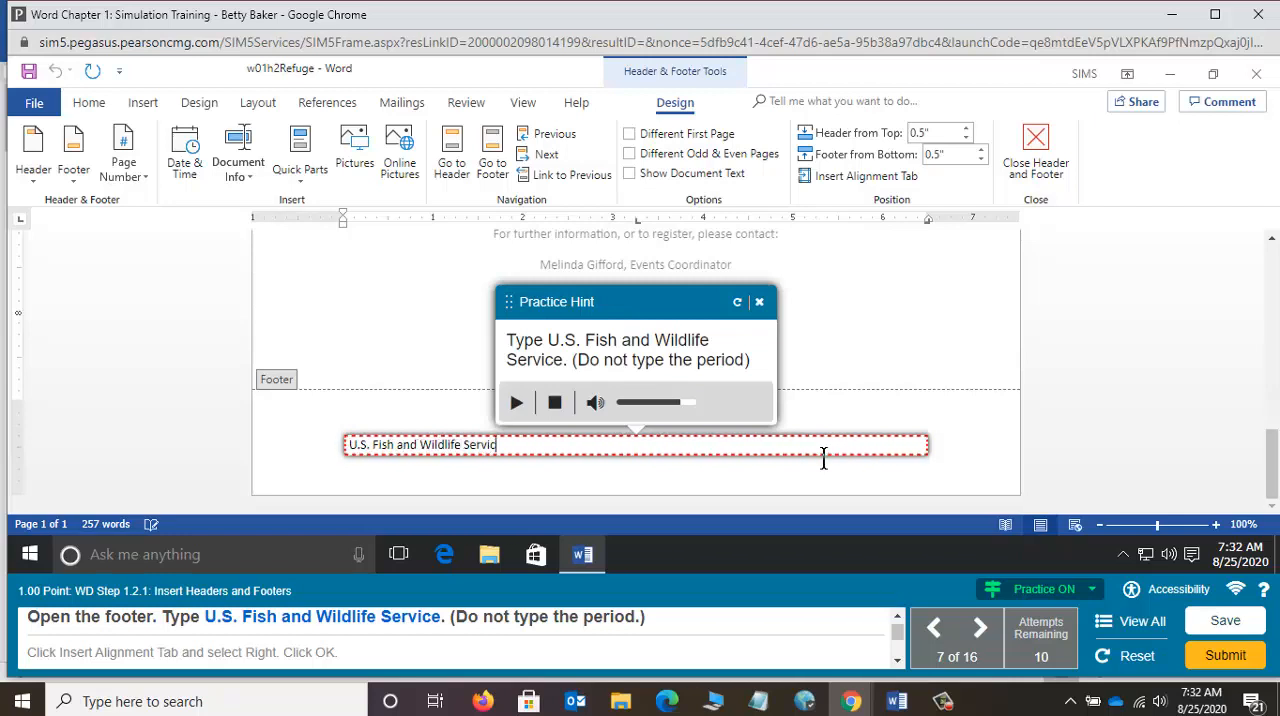
text(e)
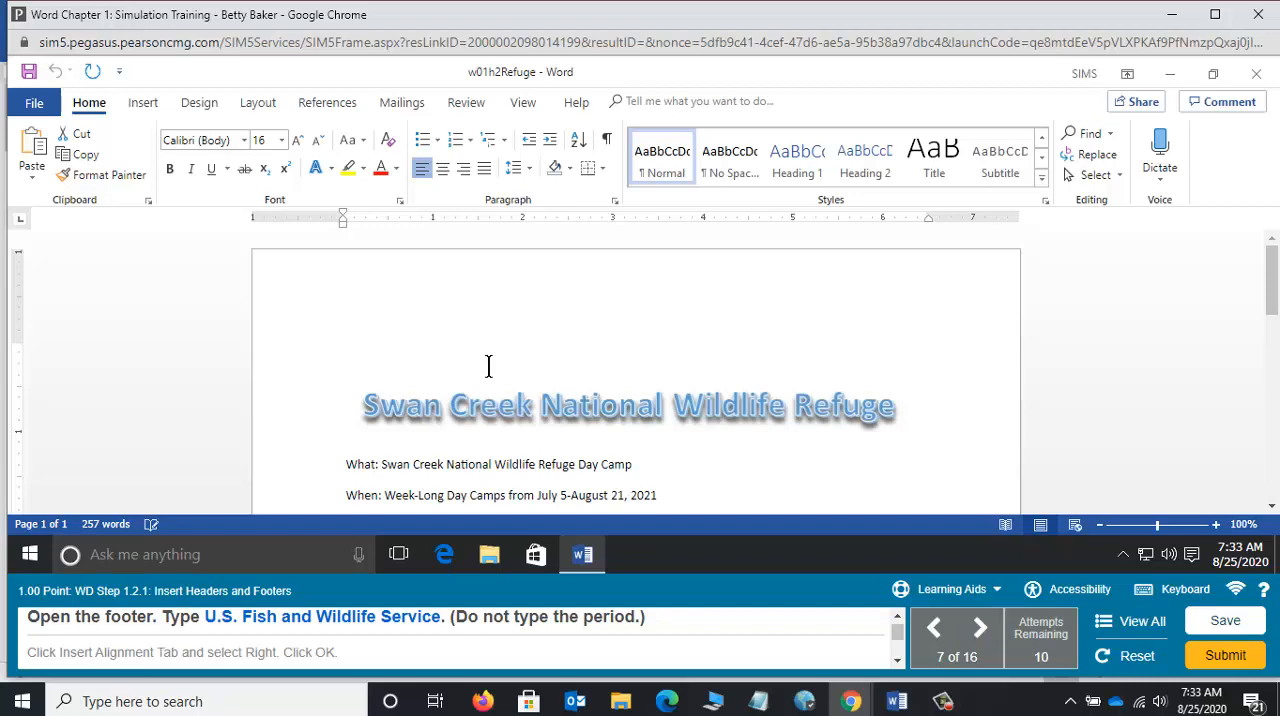
Step: With practice mode off, open the footer using Edit Footer and enter "U.S. Fish and Wildlife Service"
scroll(488, 366, down, 15)
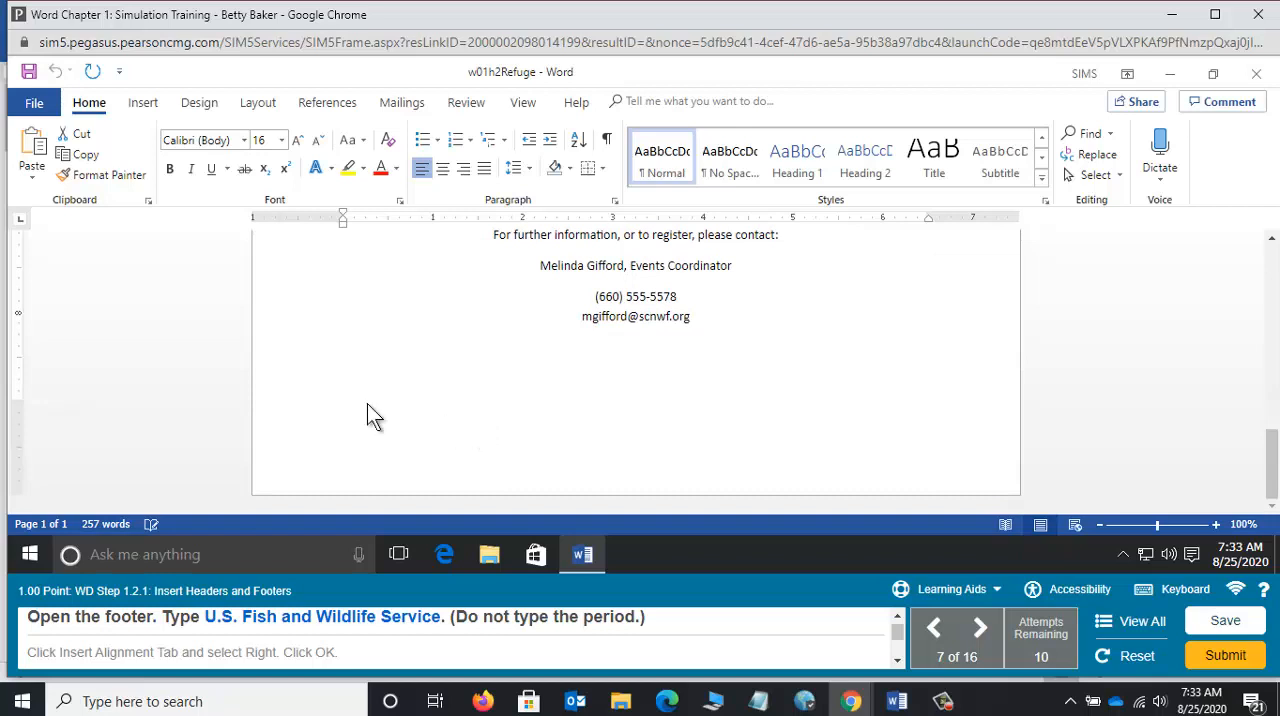
click(145, 104)
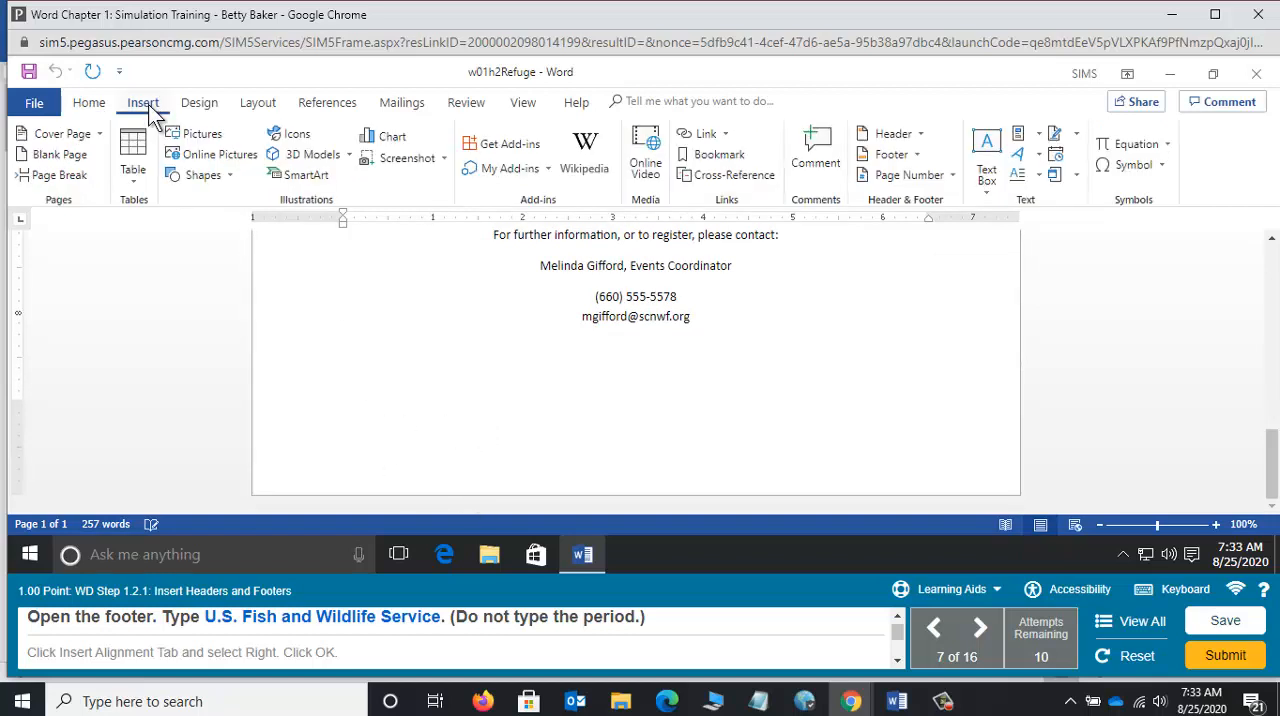
click(911, 154)
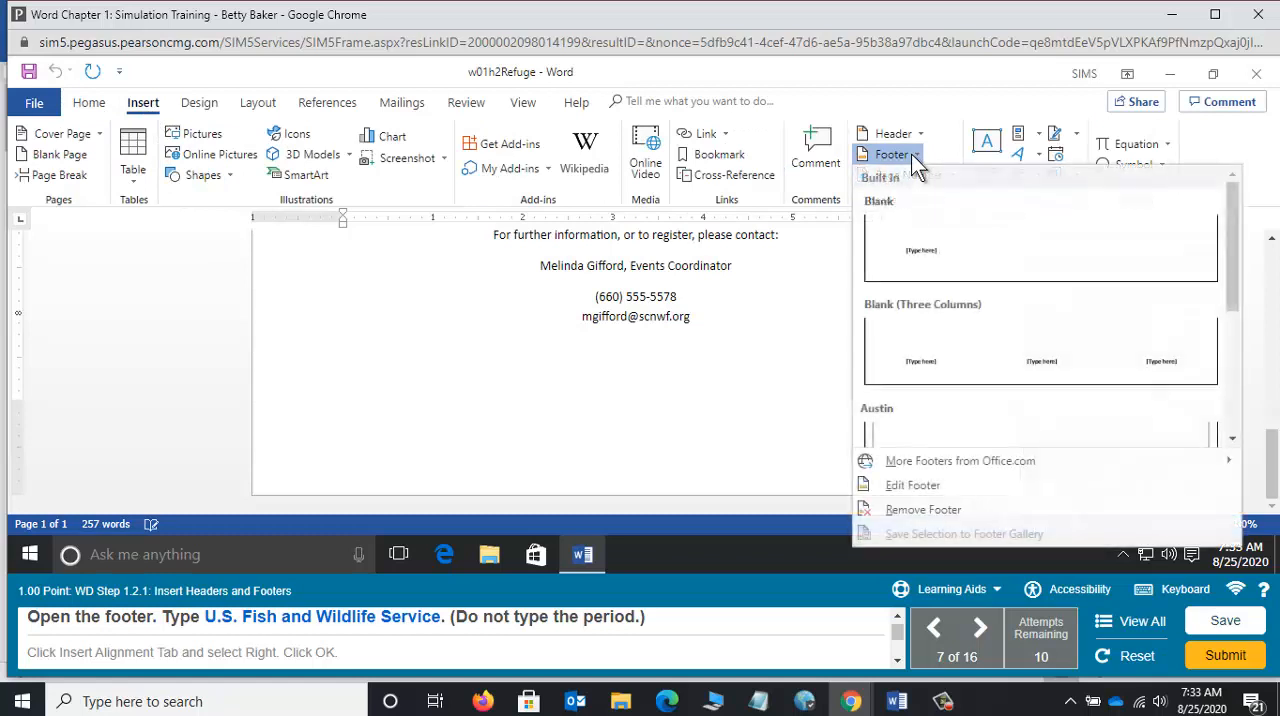
click(915, 487)
text(U)
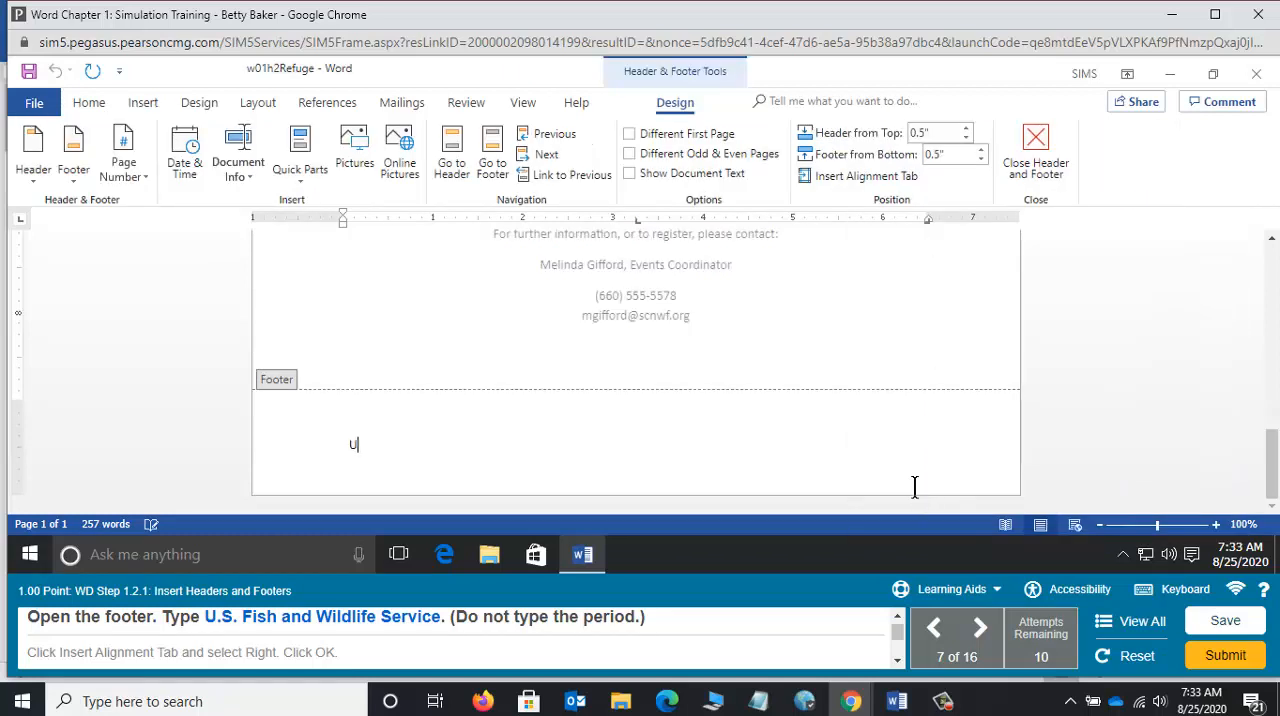
text(.S. Fish and Wildlife Service)
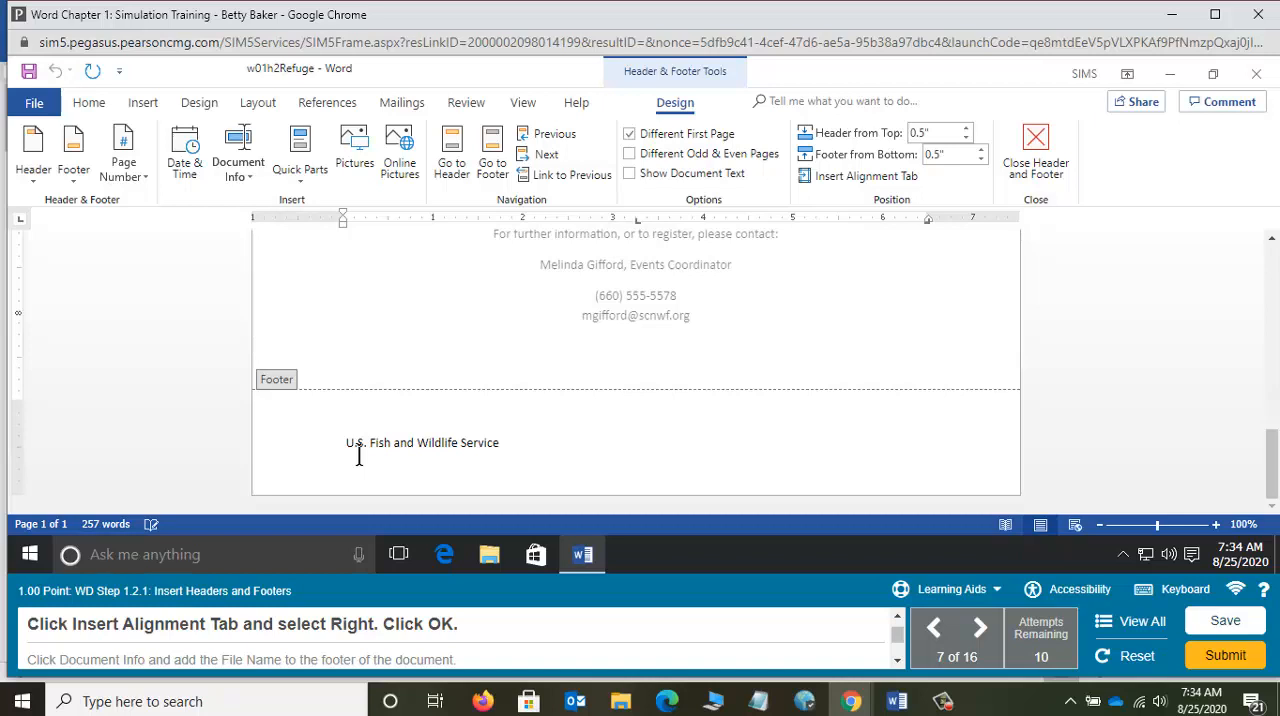
Step: Reset the task, open the footer directly from the bottom margin of the page, and enter "U.S. Fish and Wildlife Service"
click(1130, 660)
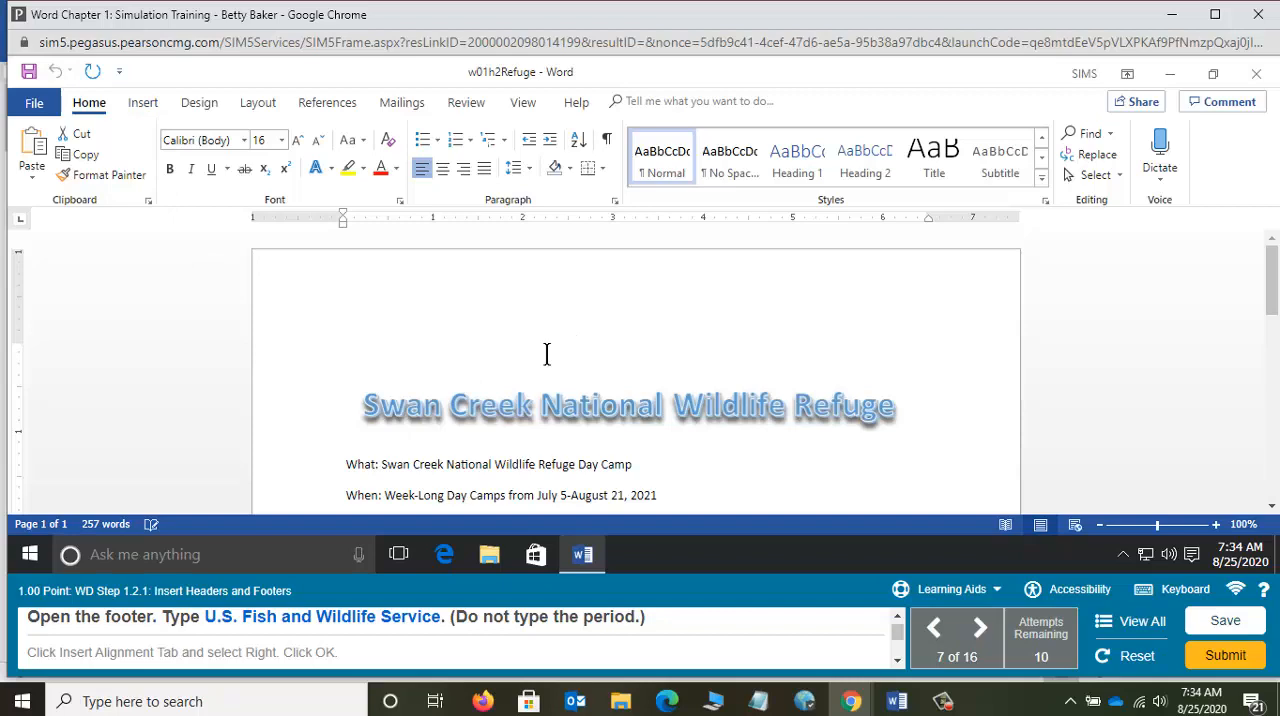
scroll(546, 353, down, 12)
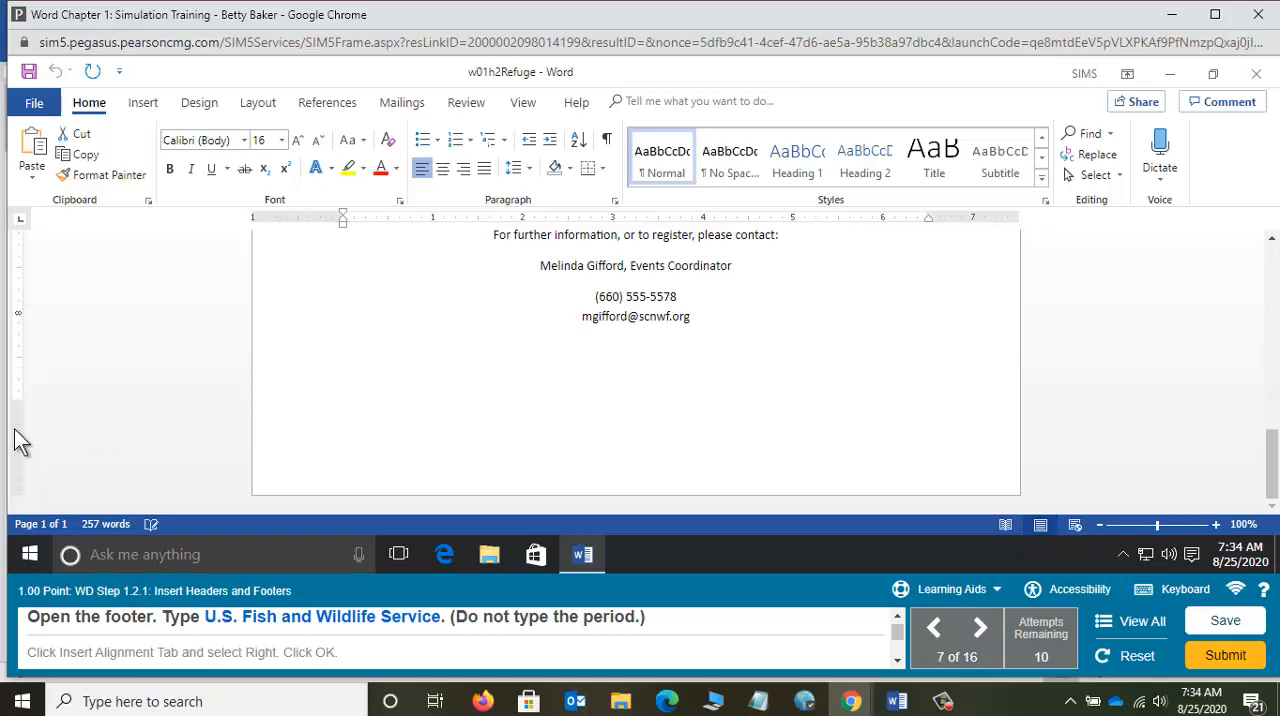
double_click(518, 441)
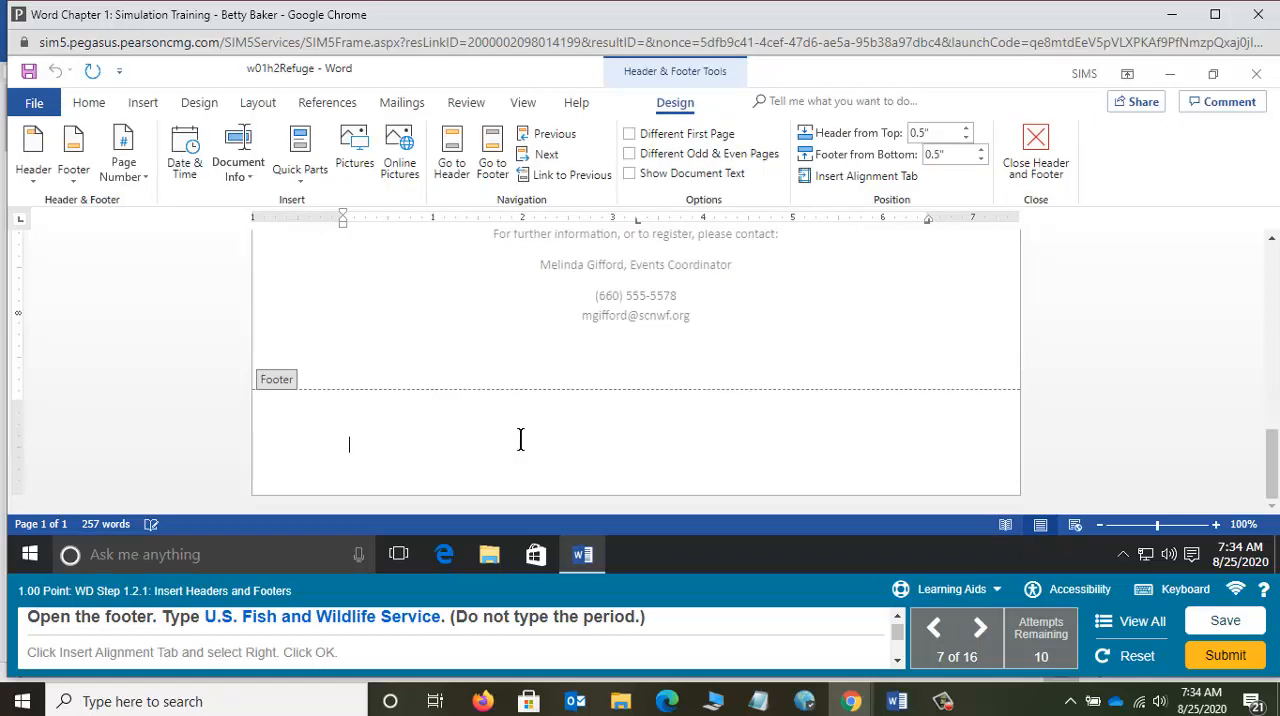
text(U.S. Fish and Wildli)
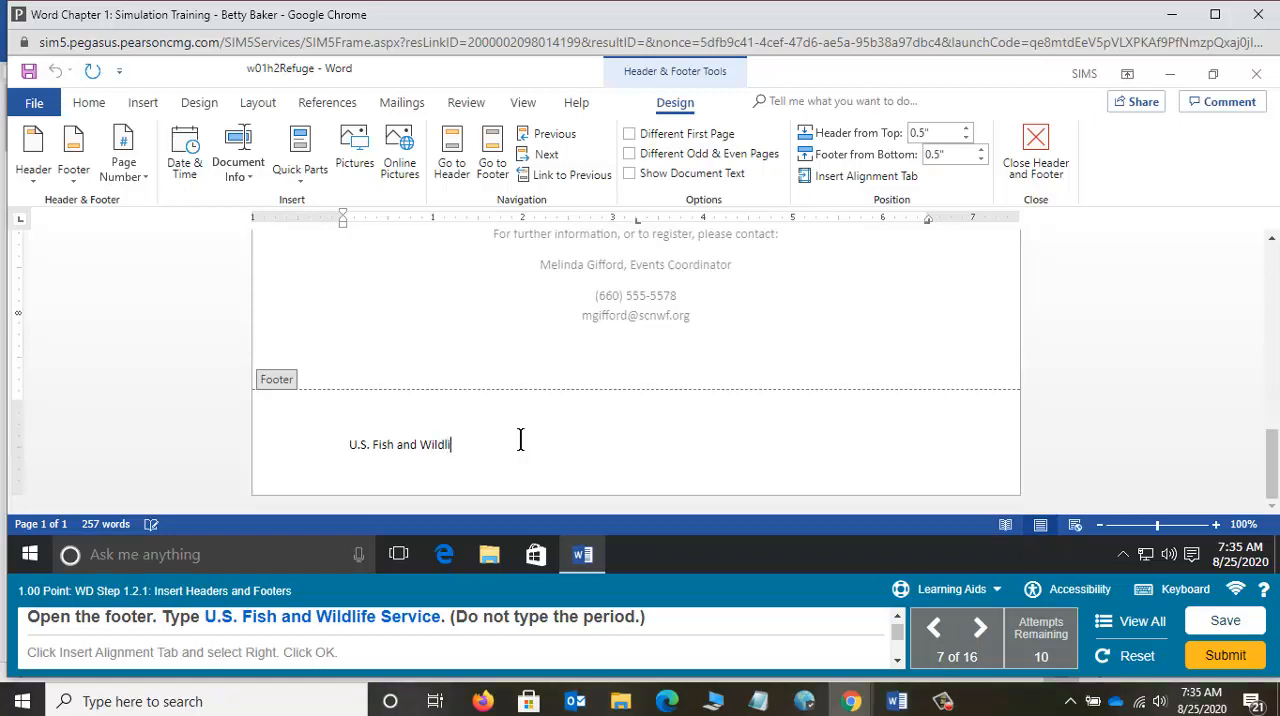
text(fe Service)
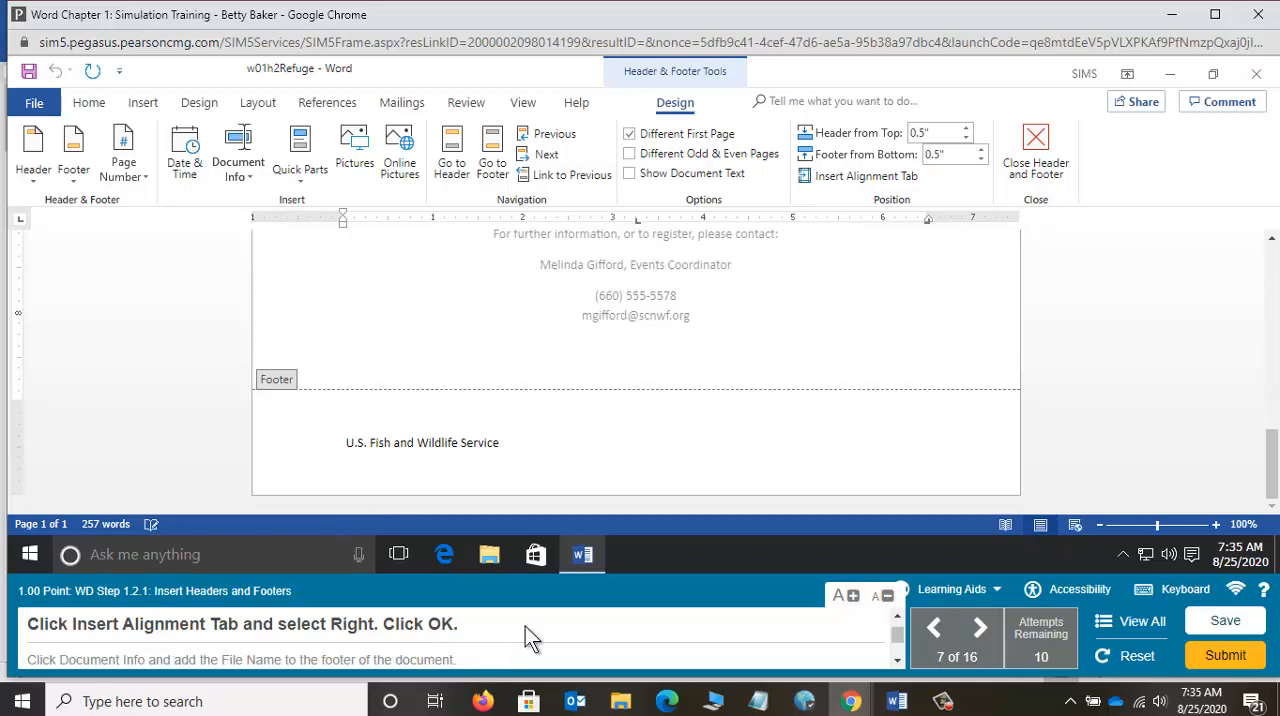
Step: Turn on practice mode and insert a Right alignment tab after the footer text, relative to the margin
mouse_move(583, 554)
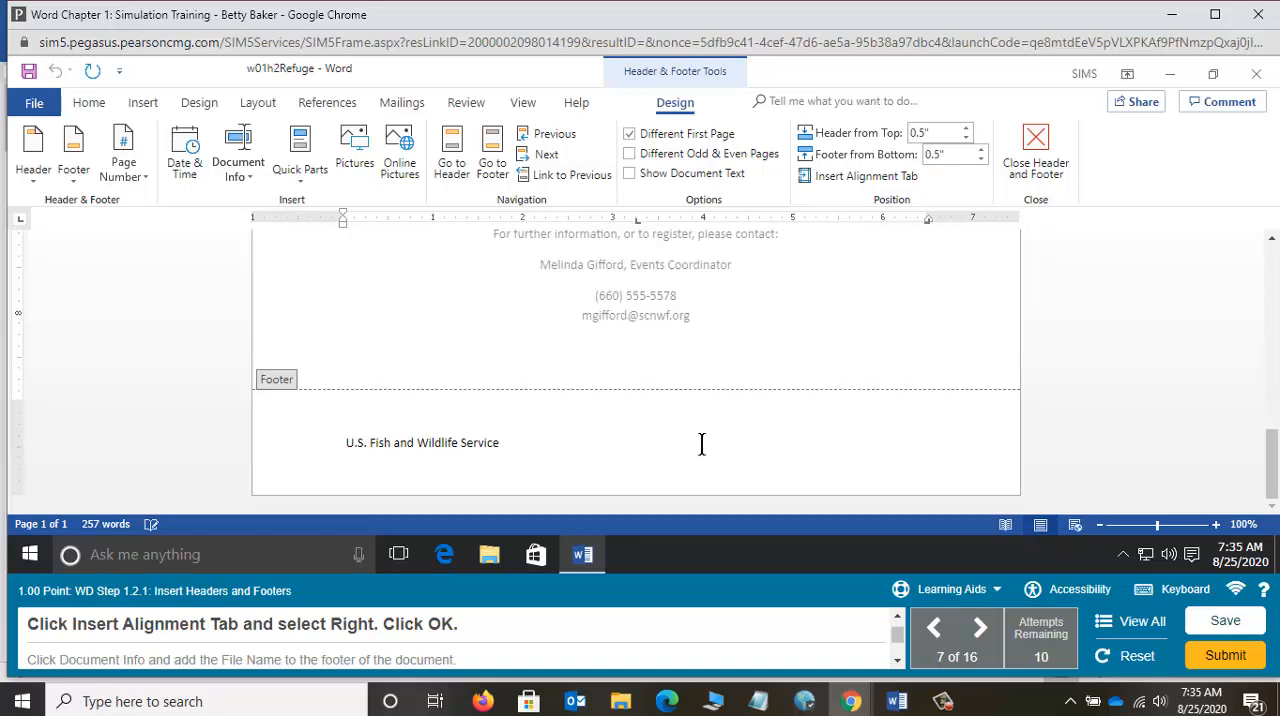
click(981, 597)
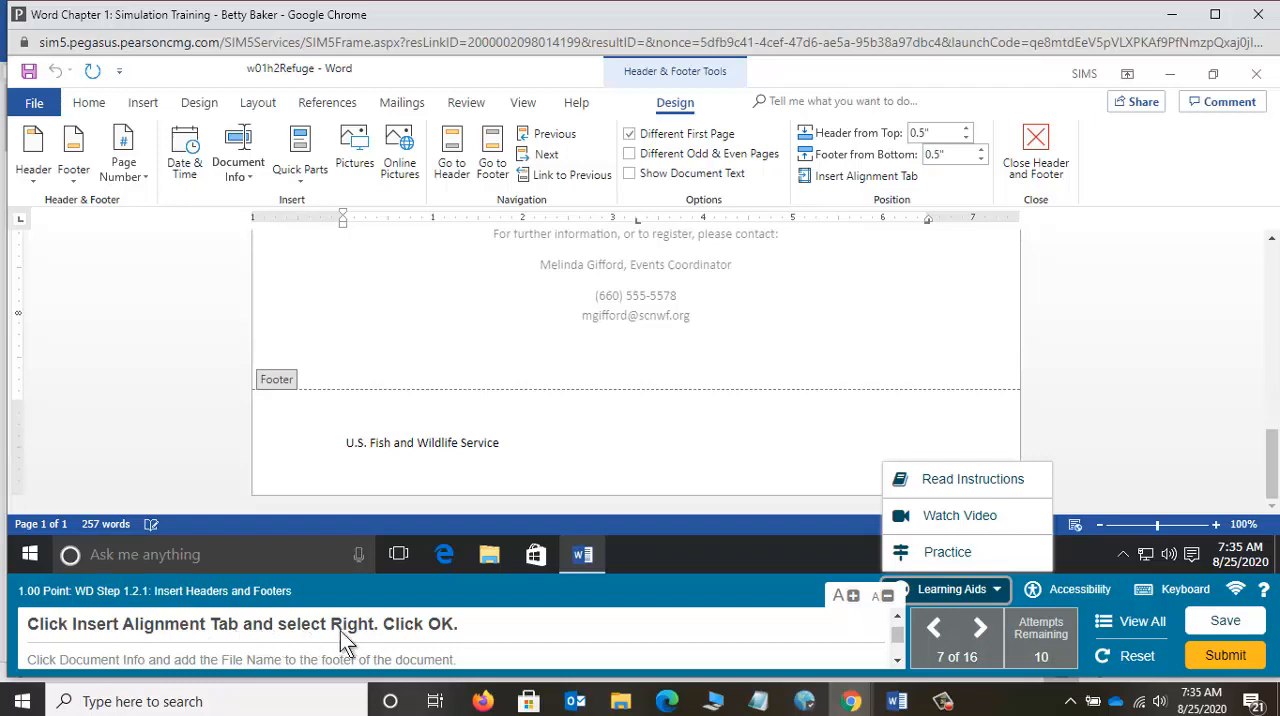
click(928, 553)
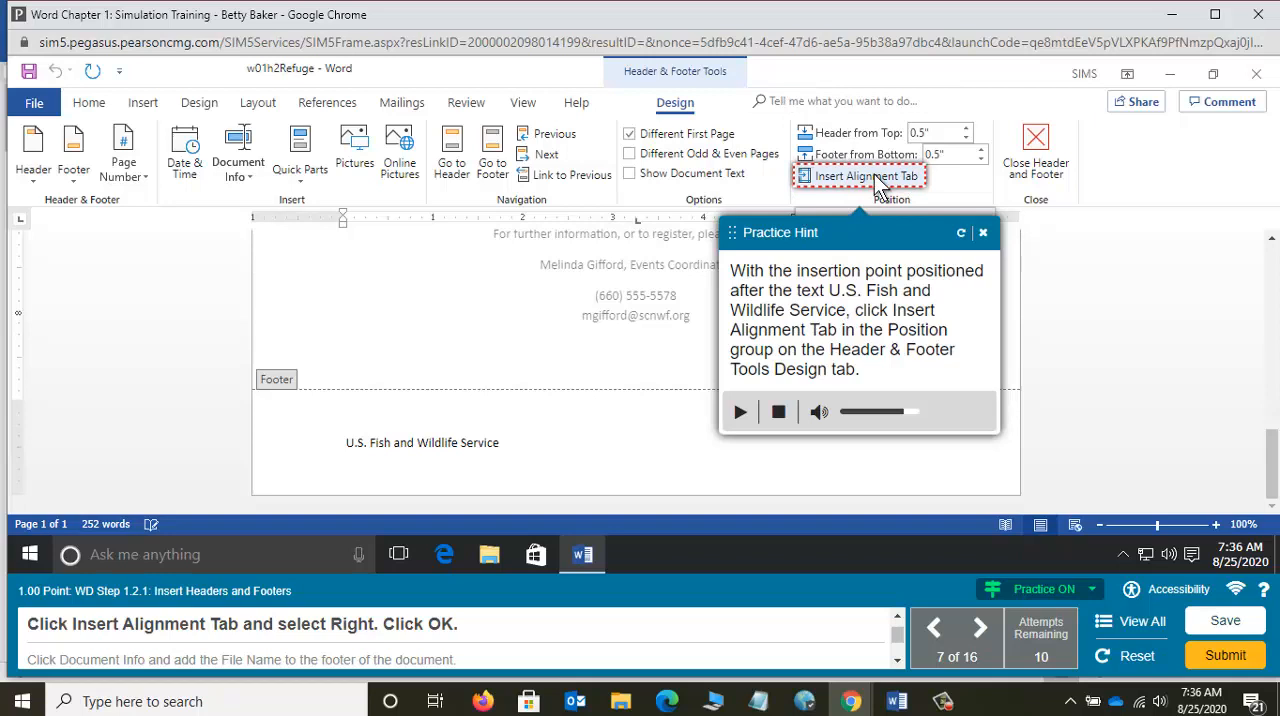
click(866, 177)
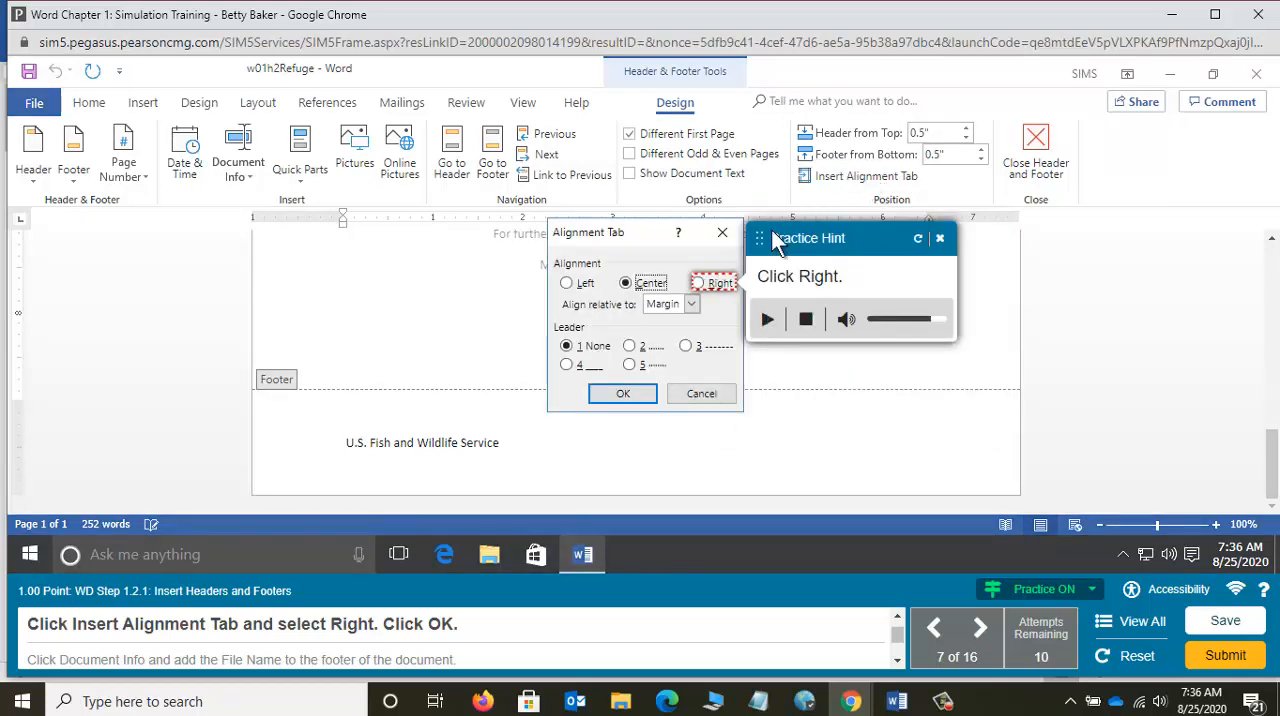
click(698, 285)
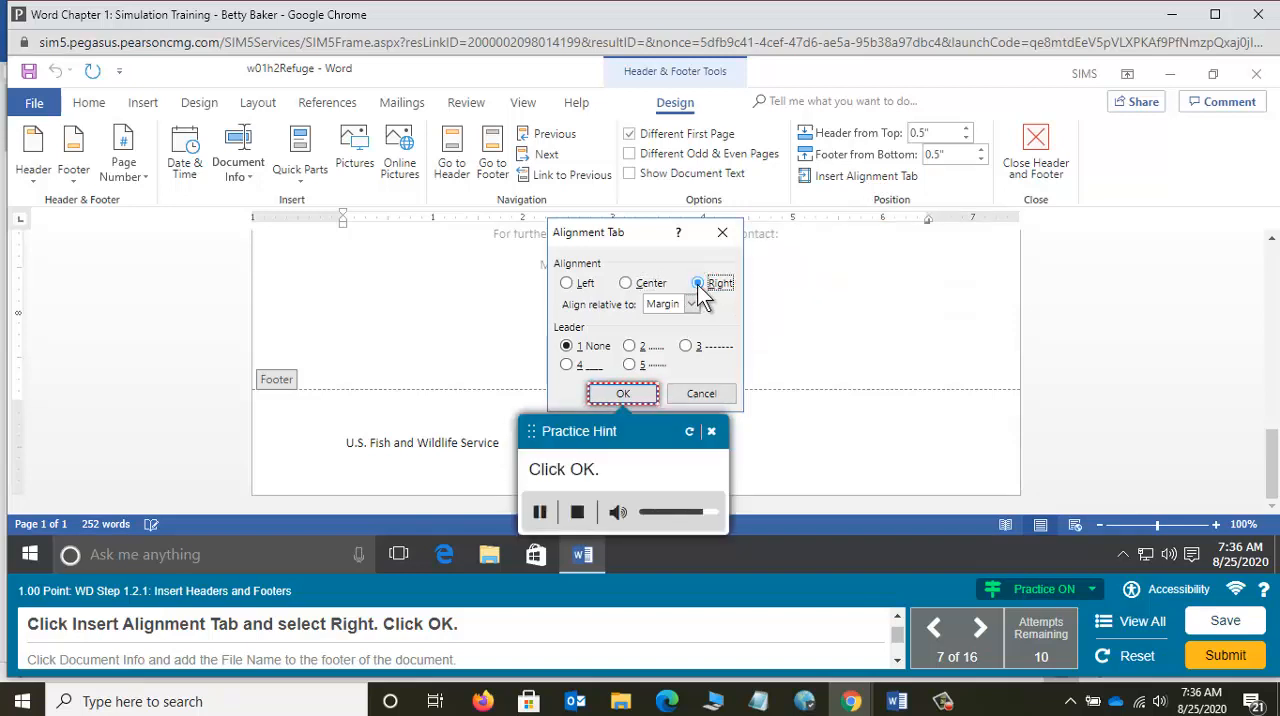
click(621, 393)
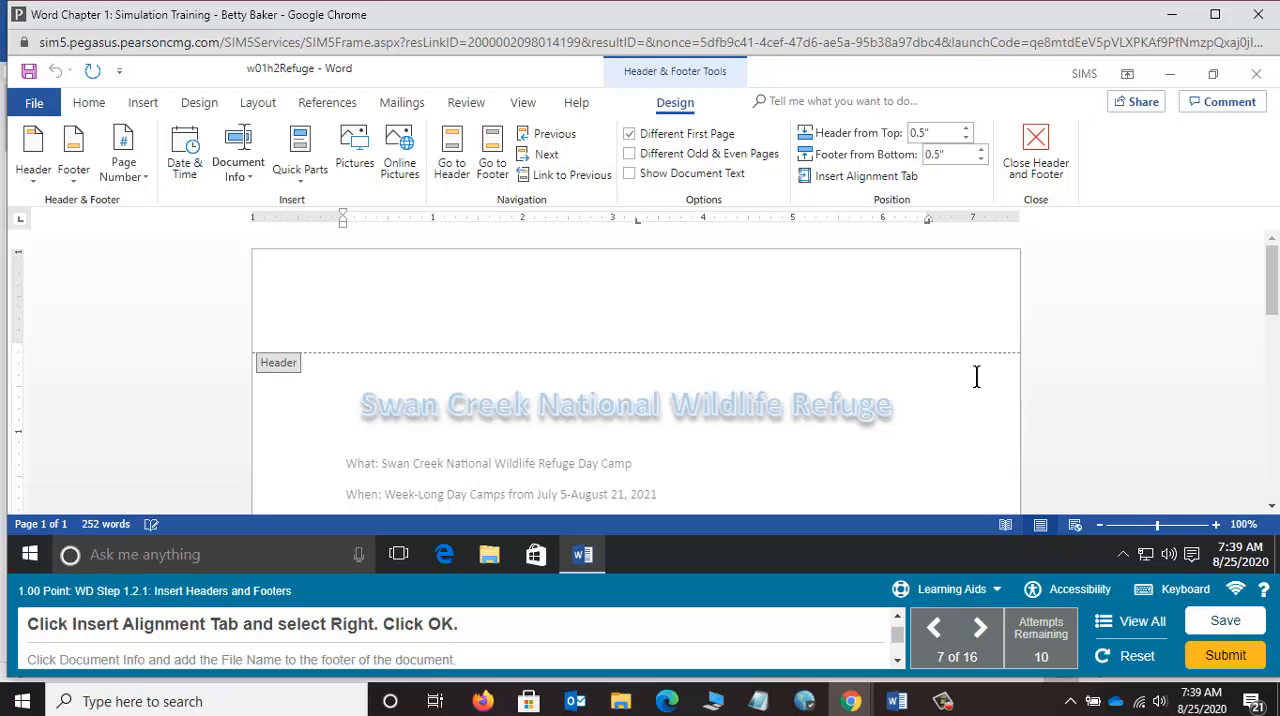
click(896, 701)
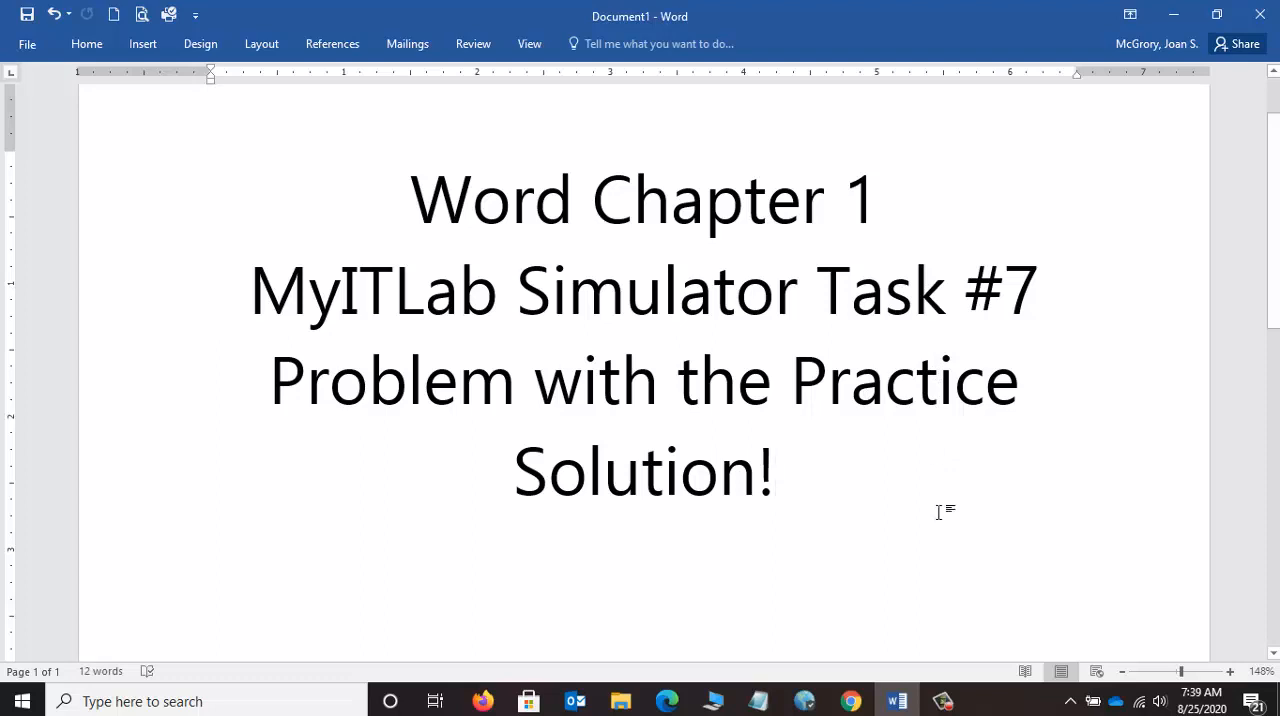
click(944, 706)
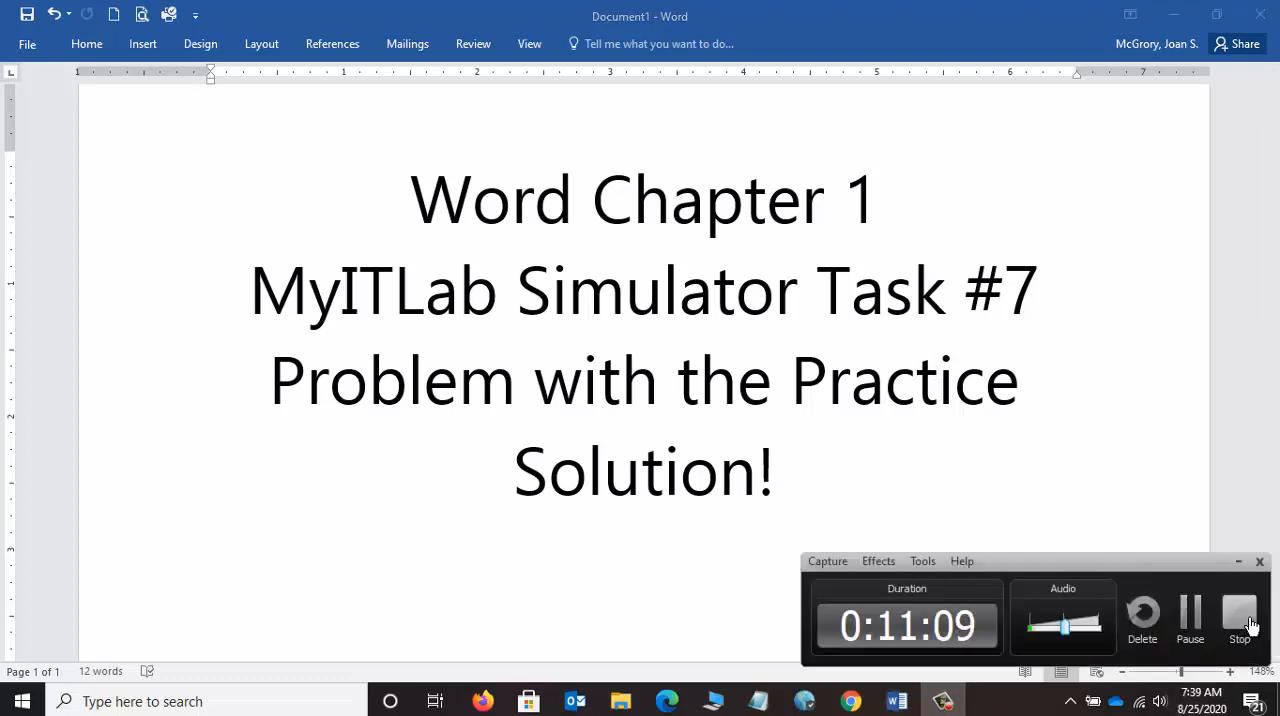